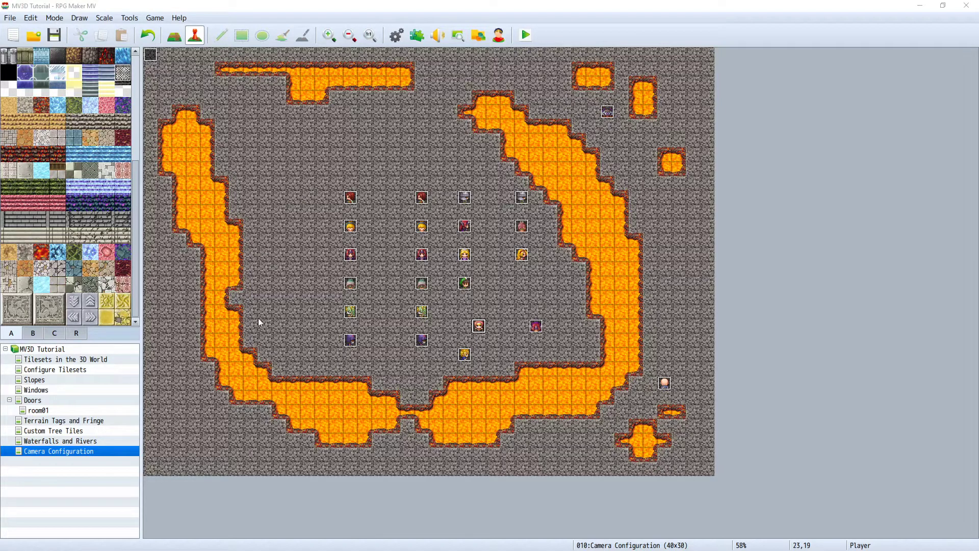
Create a new map in the MV3D Tutorial project named Hills and Bridges, using the 0002 Outside tileset.
{"action": "right_click", "coordinate": [66, 351]}
{"action": "left_click", "coordinate": [76, 369]}
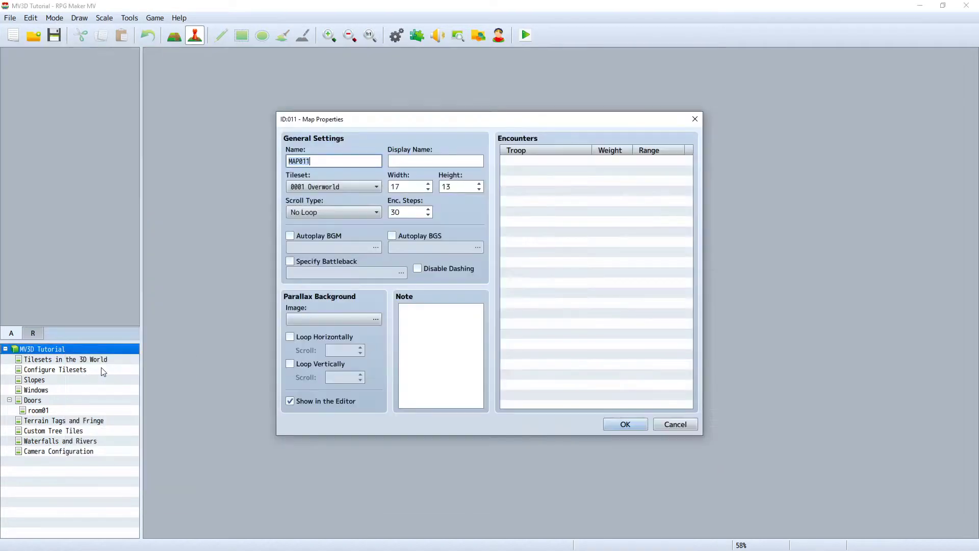
{"action": "type", "text": "J"}
{"action": "type", "text": "Hil"}
{"action": "type", "text": "ls and Bridges"}
{"action": "left_click", "coordinate": [329, 186]}
{"action": "left_click", "coordinate": [330, 206]}
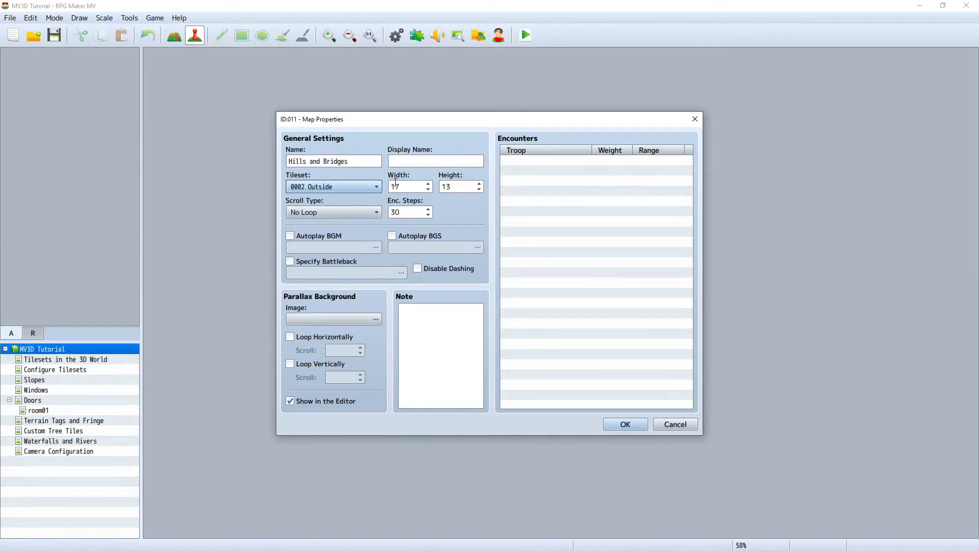
Set the new map's width to 40 and height to 30, and accept the map properties.
{"action": "key", "text": "Tab"}
{"action": "type", "text": "40"}
{"action": "key", "text": "Tab"}
{"action": "type", "text": "30"}
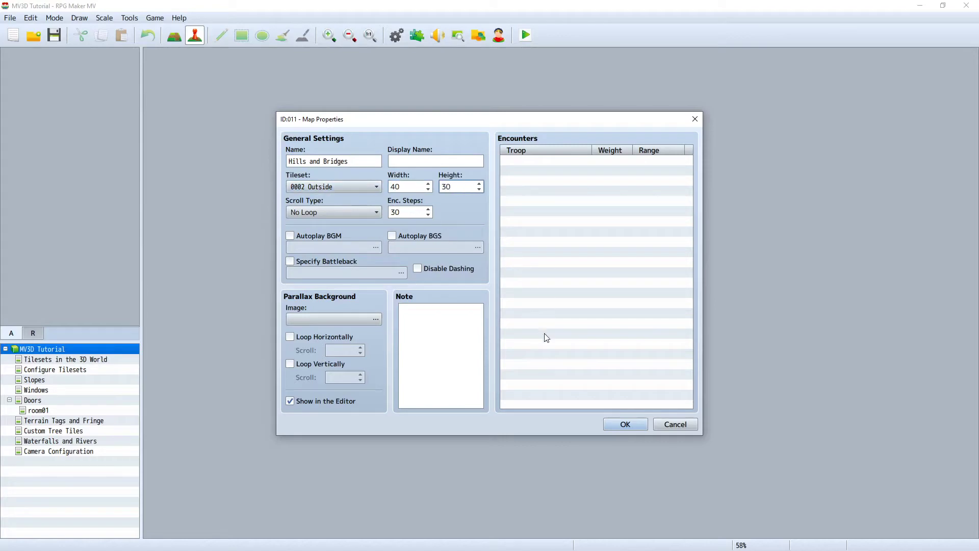
{"action": "left_click", "coordinate": [615, 425]}
Fill the entire map with the Snow ground tile using a rectangle.
{"action": "key", "text": "F5"}
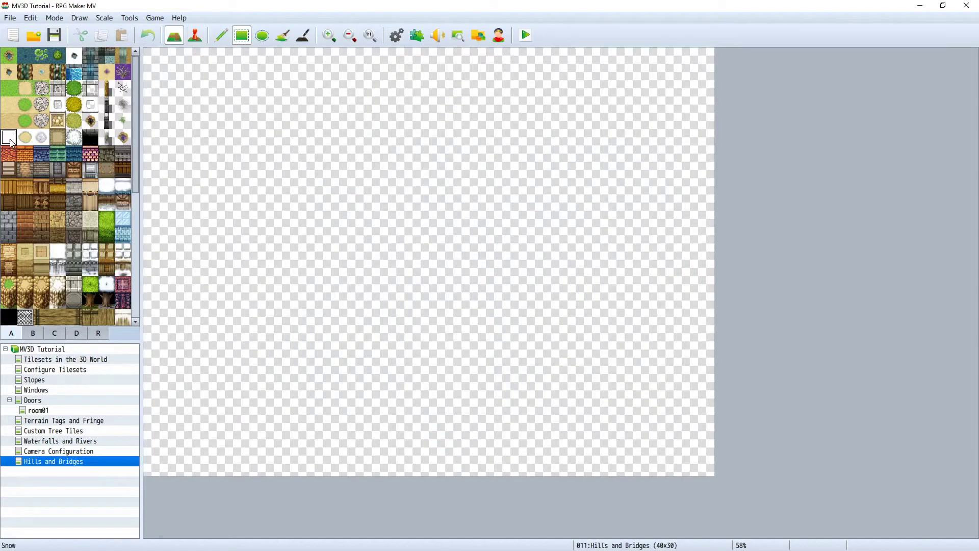
{"action": "left_click_drag", "start_coordinate": [149, 53], "coordinate": [709, 471]}
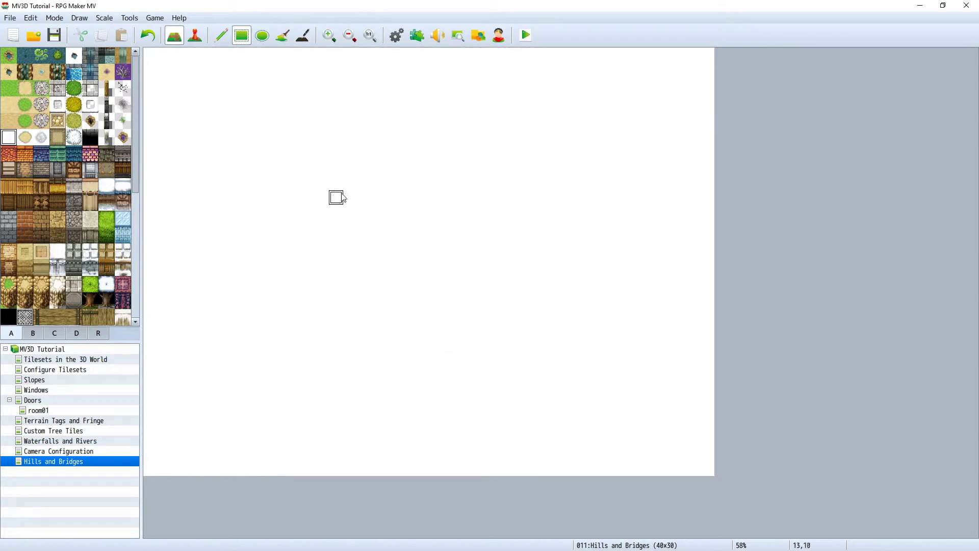
Open the Outside tileset in the database and examine its note's ending and the Outside_A5 image.
{"action": "left_click", "coordinate": [396, 35]}
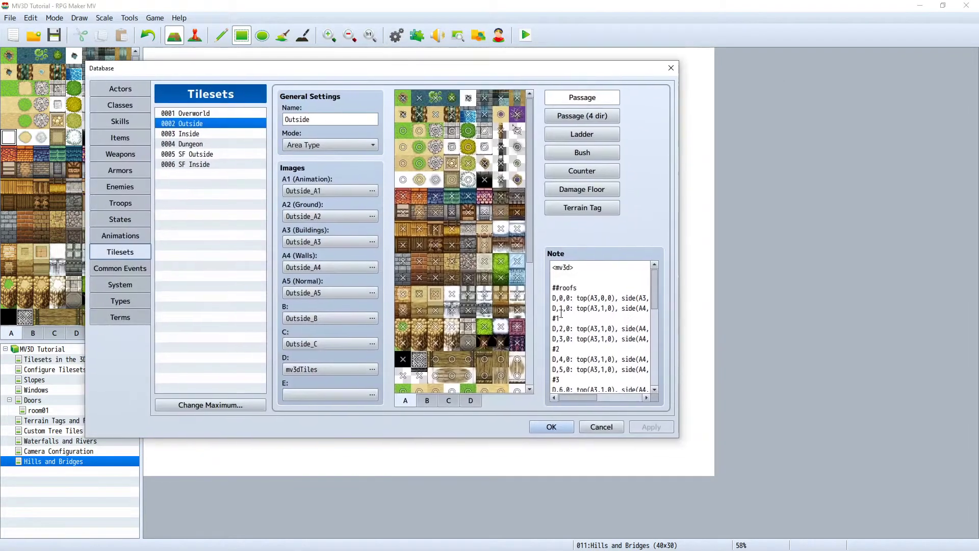
{"action": "scroll", "coordinate": [604, 326], "scroll_direction": "down", "scroll_amount": 15}
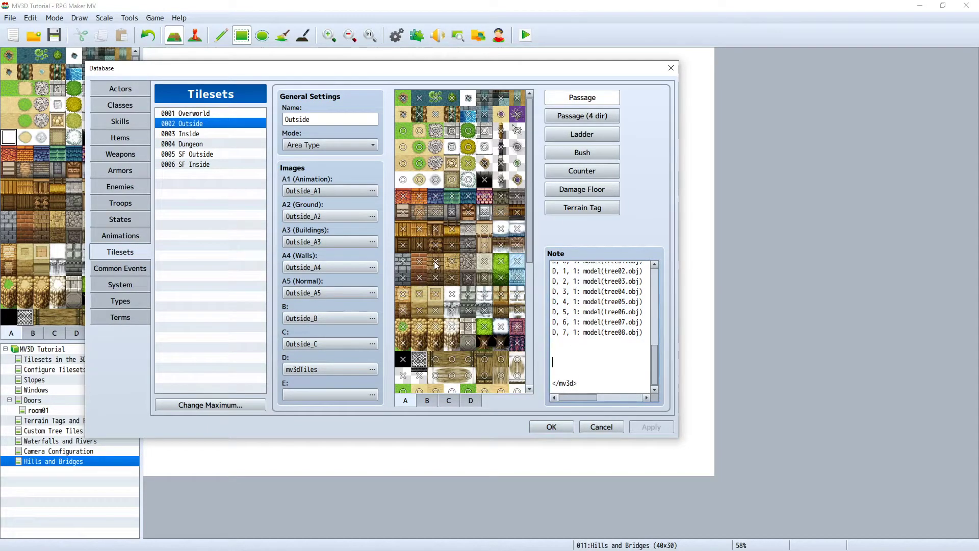
{"action": "scroll", "coordinate": [439, 260], "scroll_direction": "down", "scroll_amount": 2}
{"action": "left_click", "coordinate": [333, 292]}
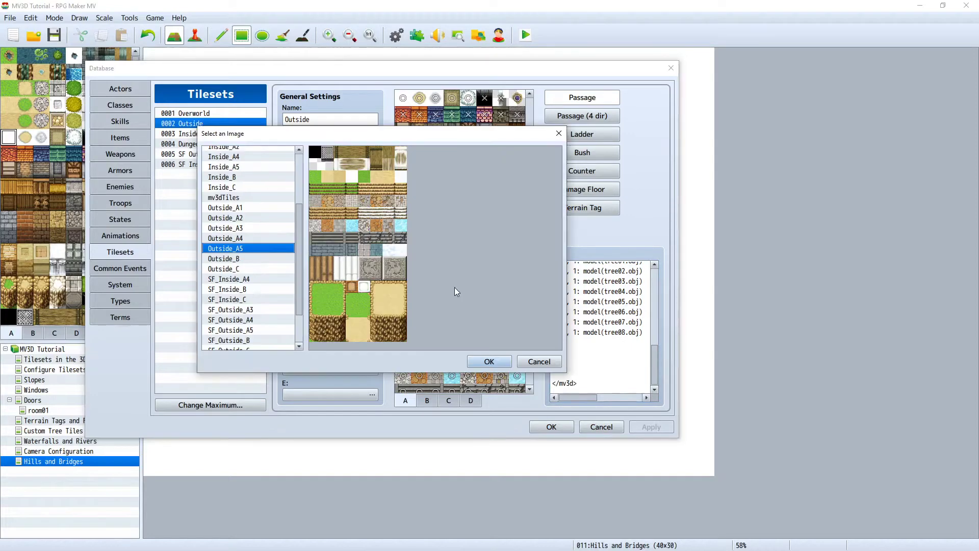
{"action": "left_click", "coordinate": [490, 362]}
{"action": "scroll", "coordinate": [493, 359], "scroll_direction": "down", "scroll_amount": 1}
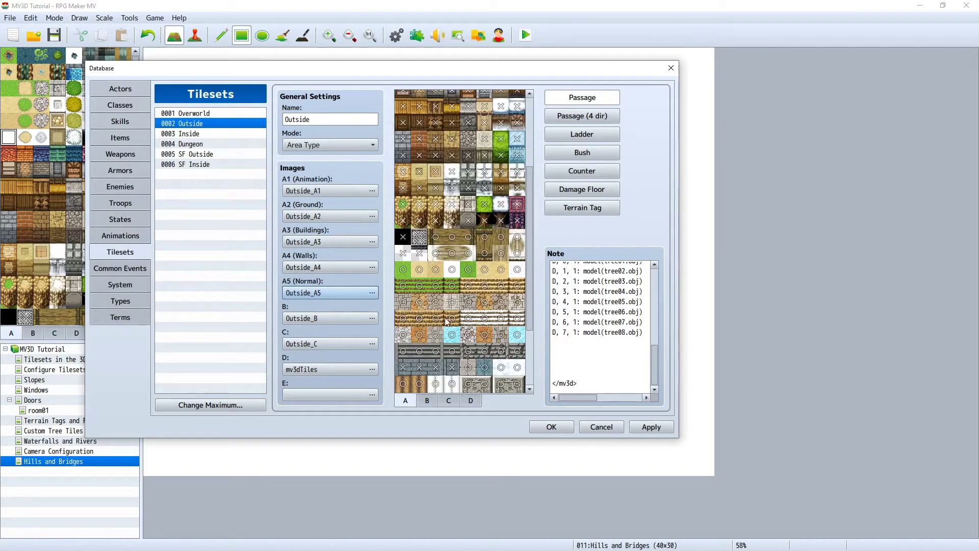
Add the line "A5, 0-7, 5: side()" above the closing </mv3d> tag in the Outside tileset's note.
{"action": "left_click", "coordinate": [574, 365]}
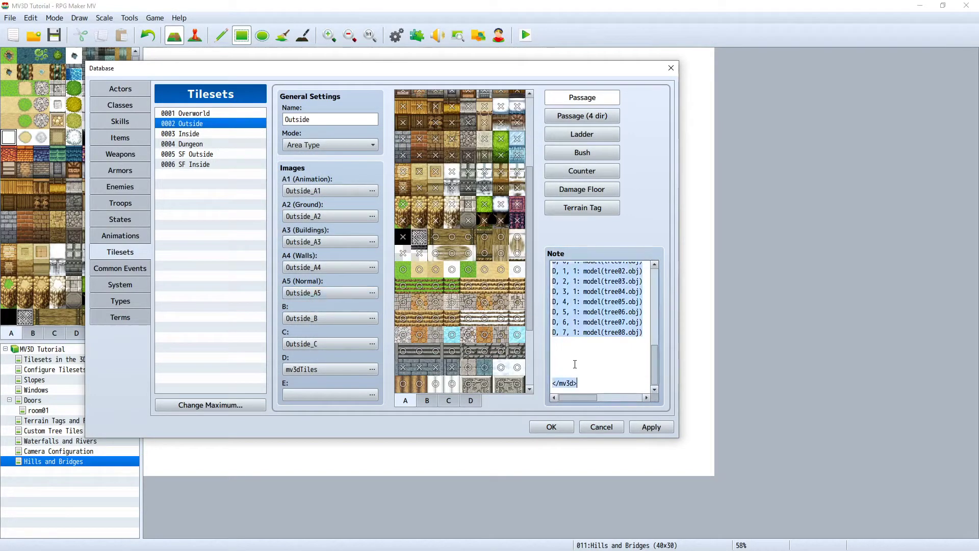
{"action": "left_click", "coordinate": [575, 364]}
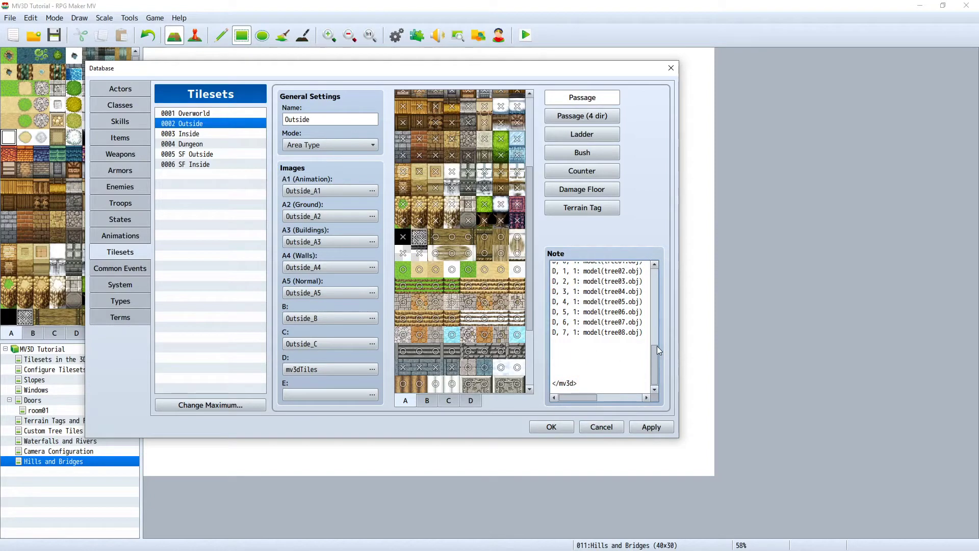
{"action": "type", "text": "A5, 0-7,"}
{"action": "scroll", "coordinate": [400, 316], "scroll_direction": "down", "scroll_amount": 1}
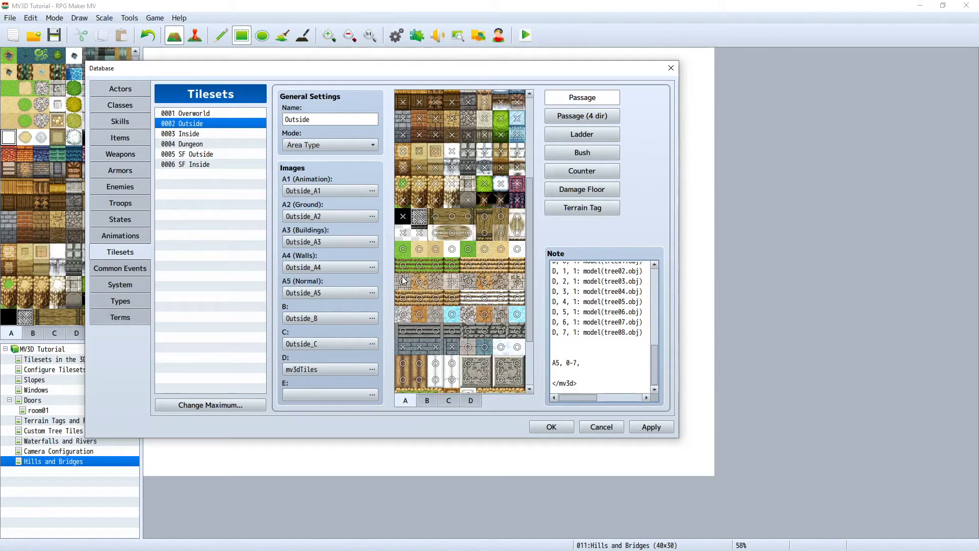
{"action": "type", "text": "5"}
{"action": "key", "text": "BackSpace"}
{"action": "type", "text": ": side("}
Check the Outside_A4 wall image and complete the A5 line's side texture as side(A4,3,5).
{"action": "scroll", "coordinate": [483, 314], "scroll_direction": "up", "scroll_amount": 1}
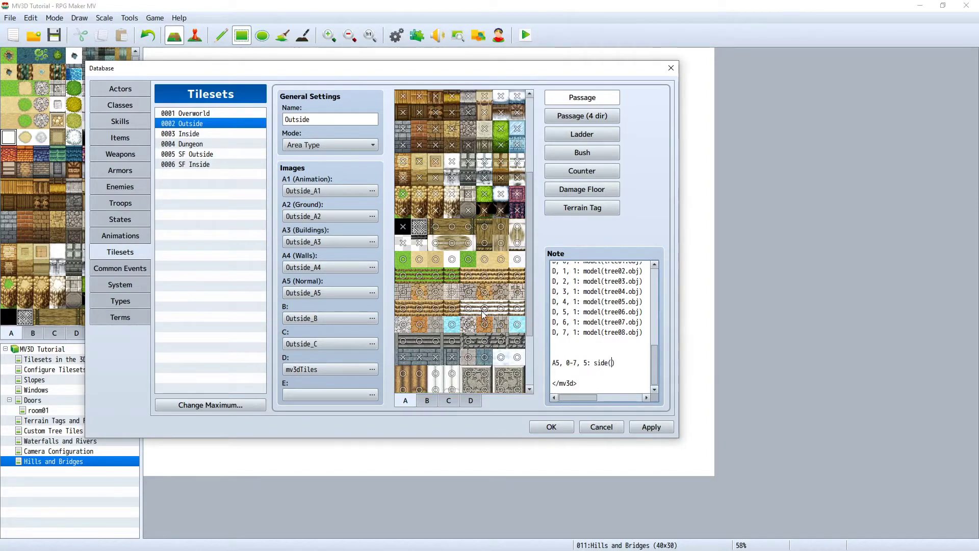
{"action": "scroll", "coordinate": [484, 315], "scroll_direction": "down", "scroll_amount": 1}
{"action": "scroll", "coordinate": [482, 308], "scroll_direction": "up", "scroll_amount": 1}
{"action": "left_click", "coordinate": [372, 266]}
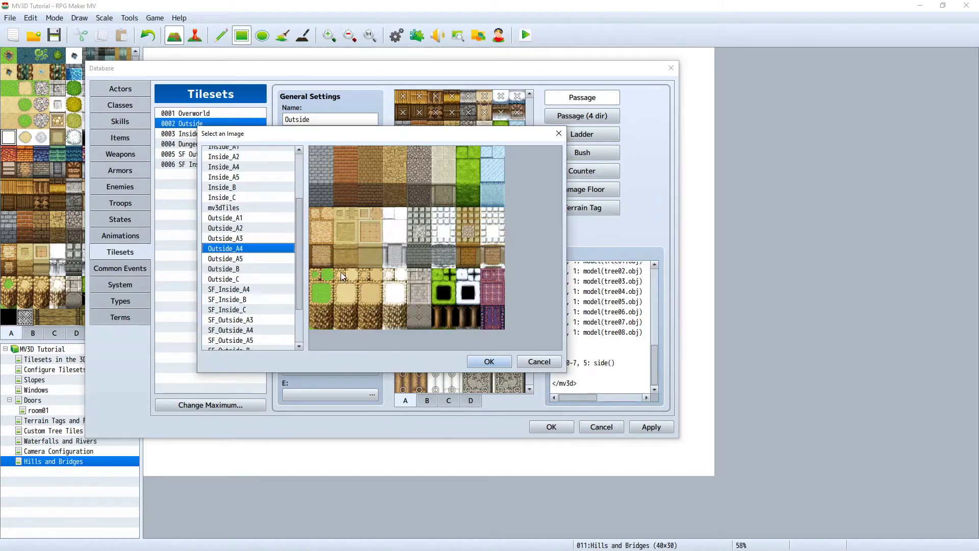
{"action": "left_click", "coordinate": [489, 362]}
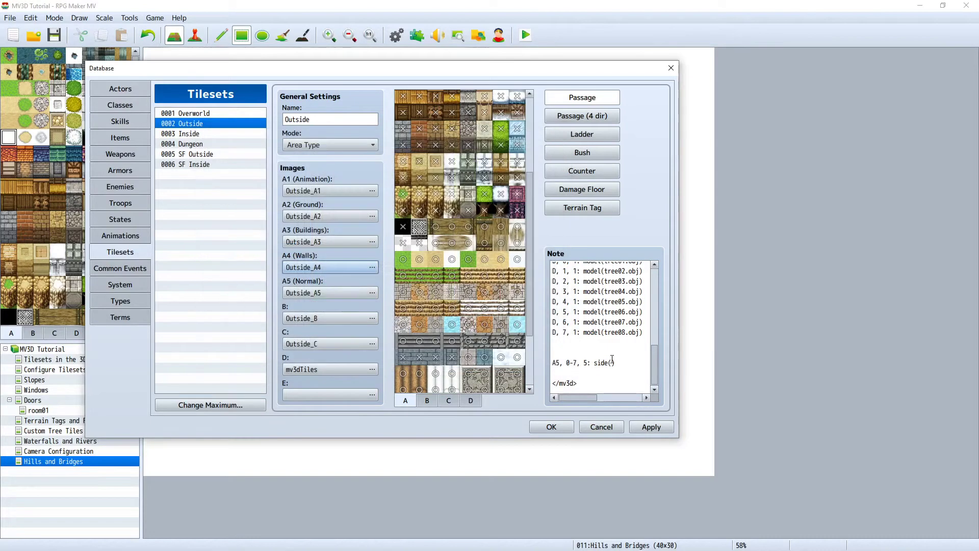
{"action": "left_click", "coordinate": [613, 364]}
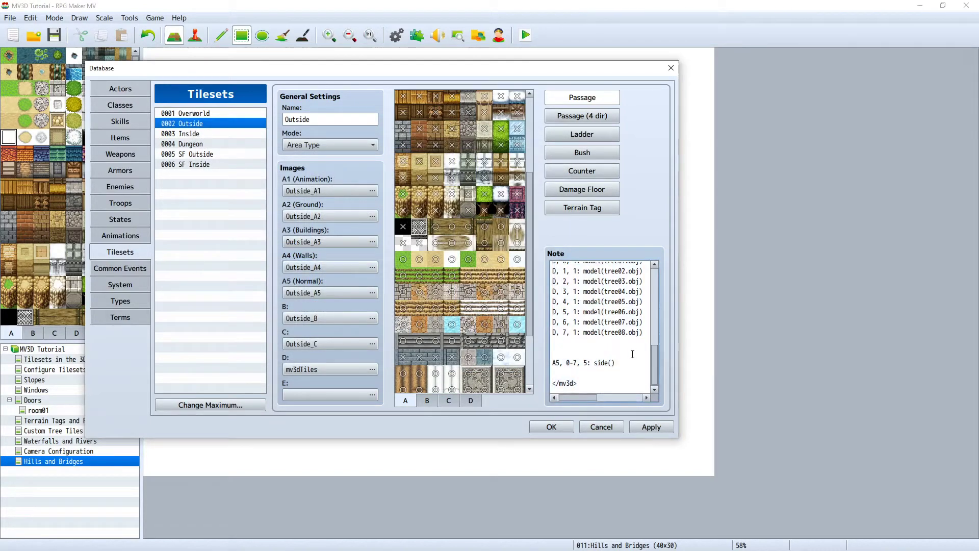
{"action": "type", "text": "A4,3,5"}
Append ", slope(1)" to the A5 line in the tileset note.
{"action": "left_click_drag", "start_coordinate": [582, 397], "coordinate": [588, 399]}
{"action": "type", "text": ", s"}
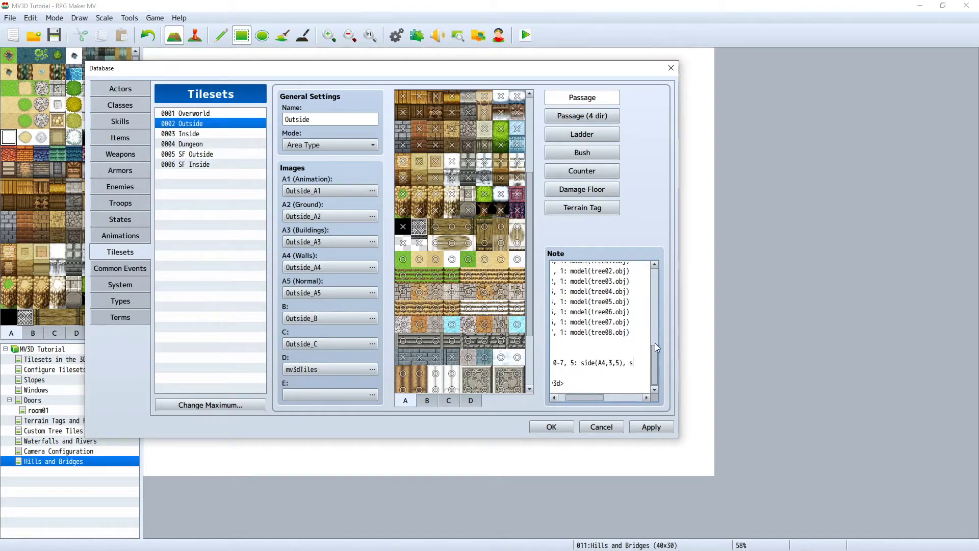
{"action": "type", "text": "lope()1"}
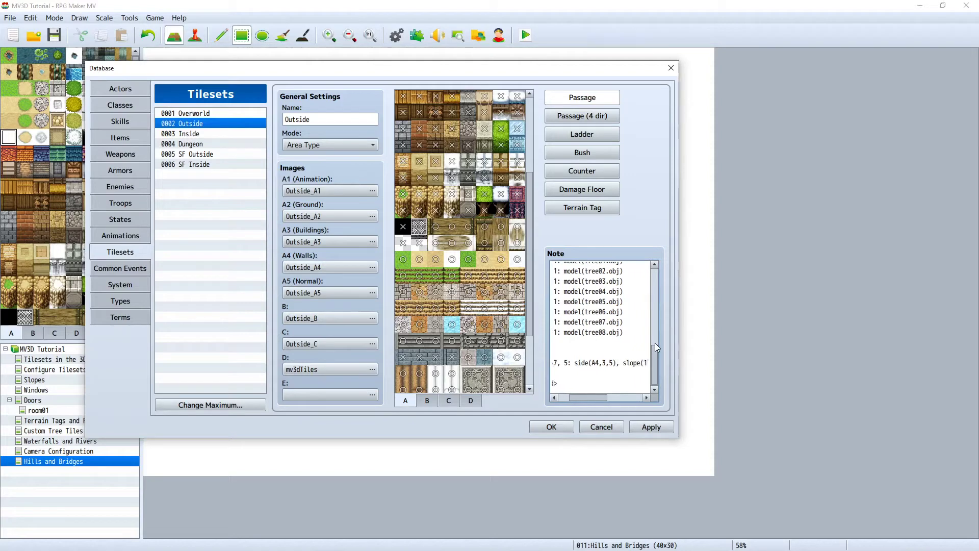
{"action": "key", "text": "Right"}
{"action": "key", "text": "Down"}
Start a new note line below the A5 entry reading "A2, 0,3:".
{"action": "key", "text": "Return"}
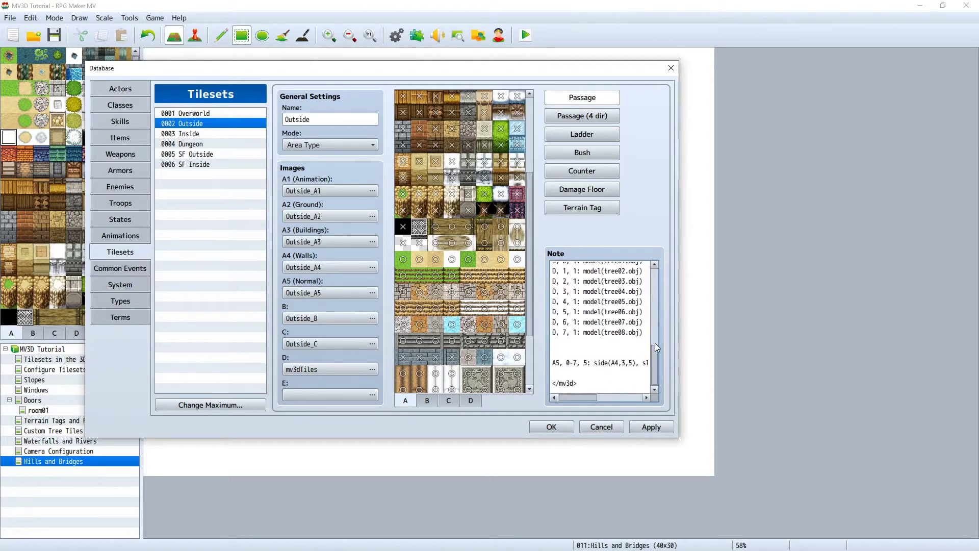
{"action": "key", "text": "Return"}
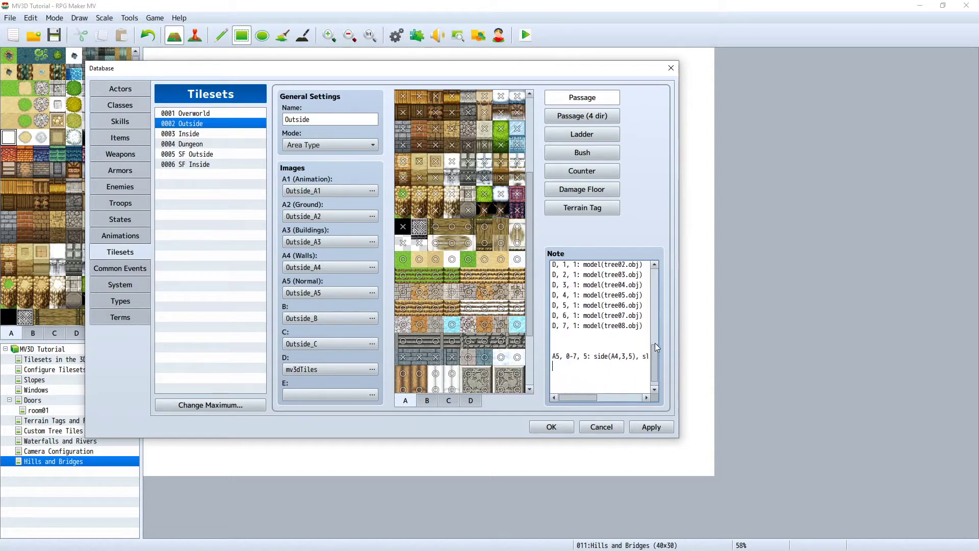
{"action": "scroll", "coordinate": [508, 99], "scroll_direction": "up", "scroll_amount": 3}
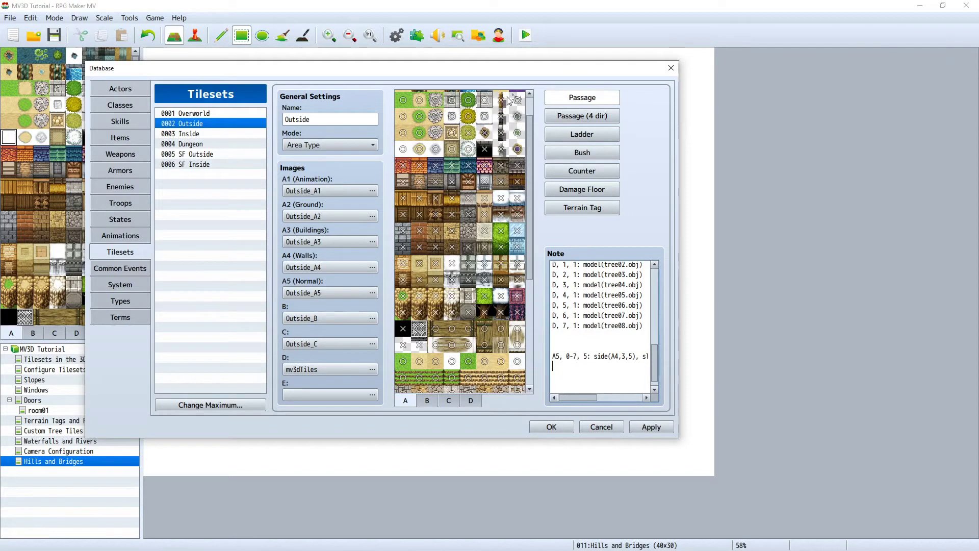
{"action": "left_click_drag", "start_coordinate": [422, 73], "coordinate": [354, 65]}
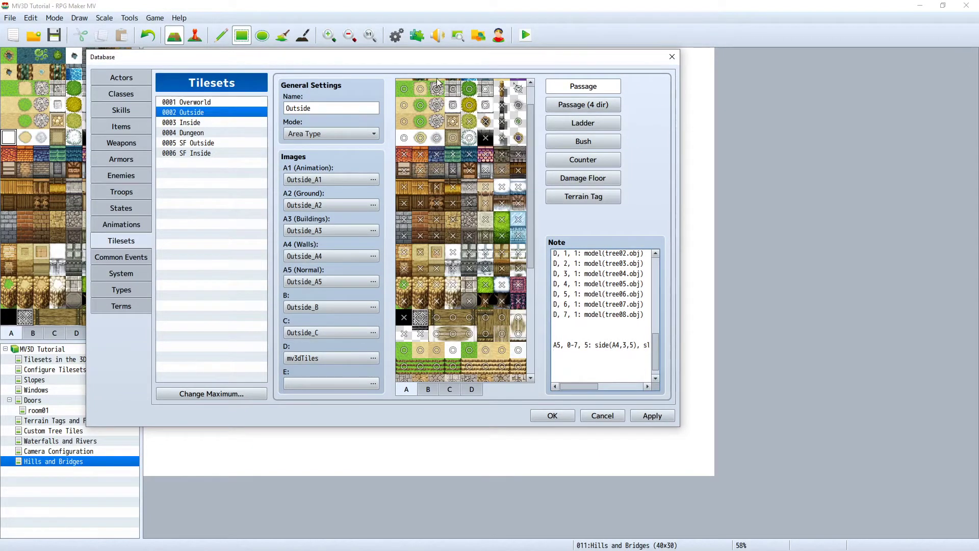
{"action": "left_click_drag", "start_coordinate": [444, 62], "coordinate": [465, 60]}
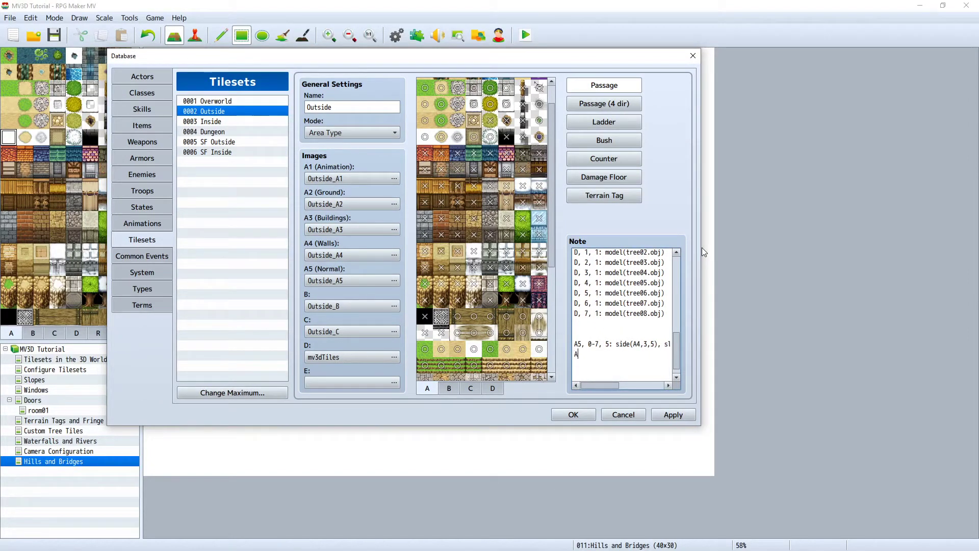
{"action": "type", "text": ", 0"}
{"action": "scroll", "coordinate": [435, 183], "scroll_direction": "up", "scroll_amount": 1}
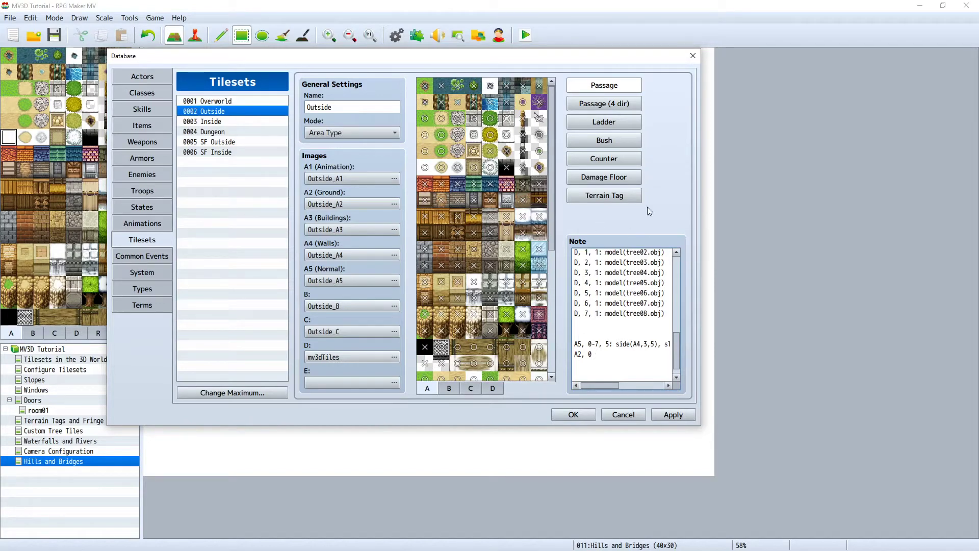
{"action": "type", "text": ",3:"}
Copy side(A4,3,5) from the A5 line to the end of the A2 line.
{"action": "left_click_drag", "start_coordinate": [617, 345], "coordinate": [658, 347]}
{"action": "key", "text": "ctrl+c"}
{"action": "left_click", "coordinate": [615, 355]}
{"action": "key", "text": "ctrl+v"}
Duplicate the A2 line as "A2, 2,3: side(A4,3,5)" and accept the database changes.
{"action": "left_click_drag", "start_coordinate": [648, 356], "coordinate": [567, 359]}
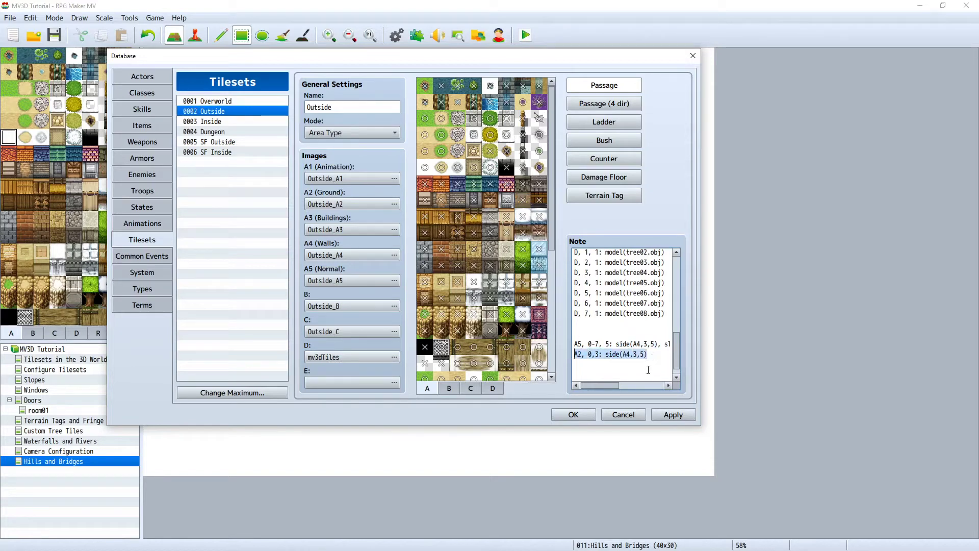
{"action": "key", "text": "ctrl+c"}
{"action": "left_click", "coordinate": [610, 368]}
{"action": "key", "text": "ctrl+v"}
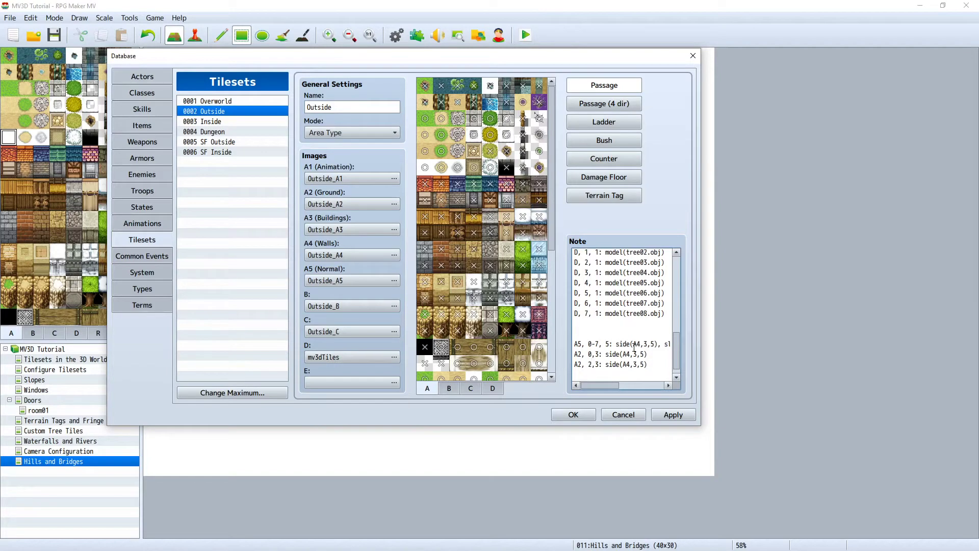
{"action": "scroll", "coordinate": [601, 333], "scroll_direction": "down", "scroll_amount": 1}
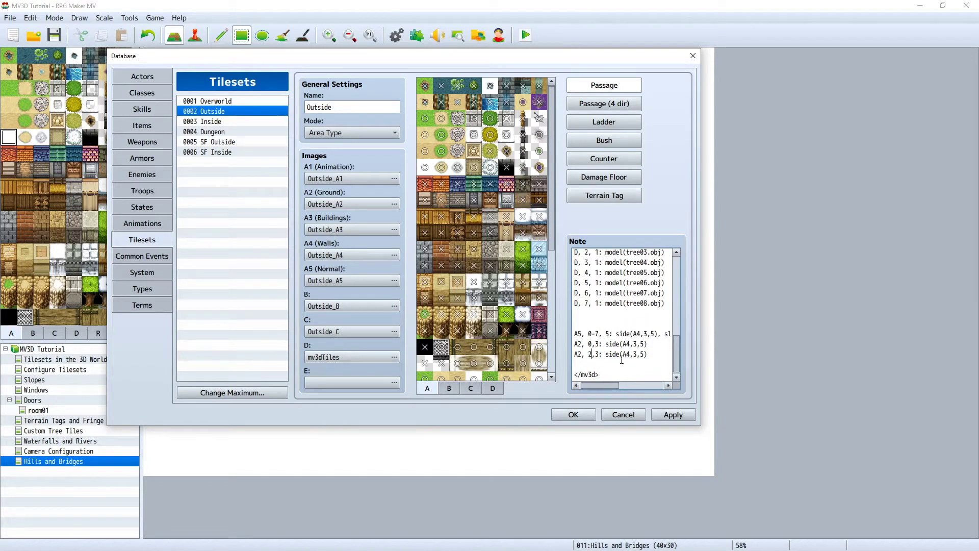
{"action": "left_click", "coordinate": [583, 415]}
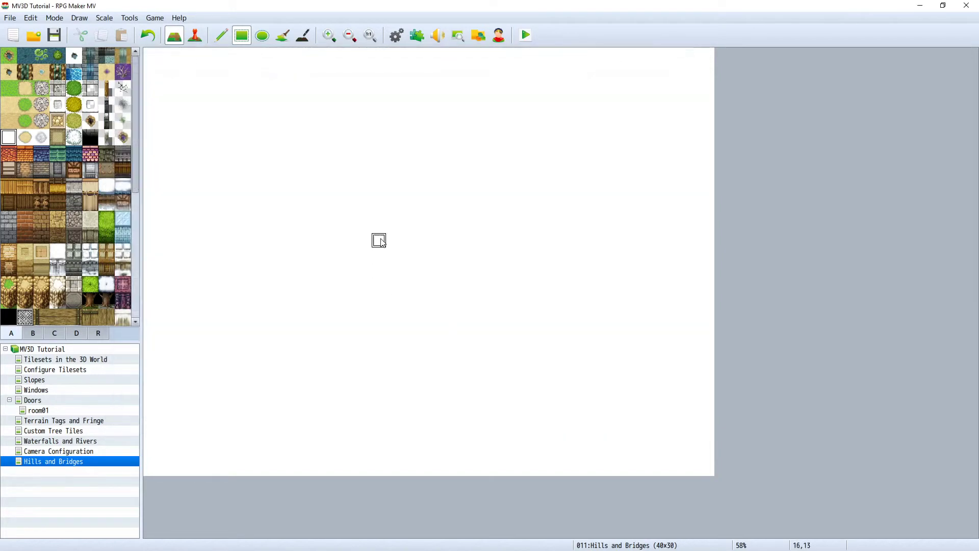
Set the player's starting position on the Hills and Bridges map and place it at 20,14.
{"action": "left_click", "coordinate": [195, 36]}
{"action": "right_click", "coordinate": [375, 193]}
{"action": "mouse_move", "coordinate": [411, 336]}
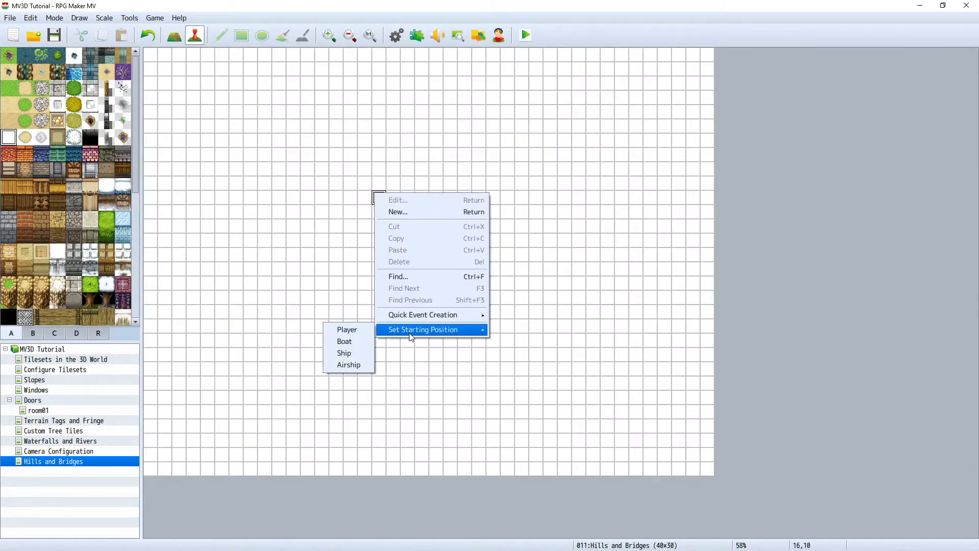
{"action": "left_click", "coordinate": [327, 329]}
{"action": "mouse_move", "coordinate": [381, 199]}
{"action": "left_mouse_down"}
{"action": "mouse_move", "coordinate": [384, 227]}
{"action": "mouse_move", "coordinate": [437, 255]}
{"action": "left_mouse_up"}
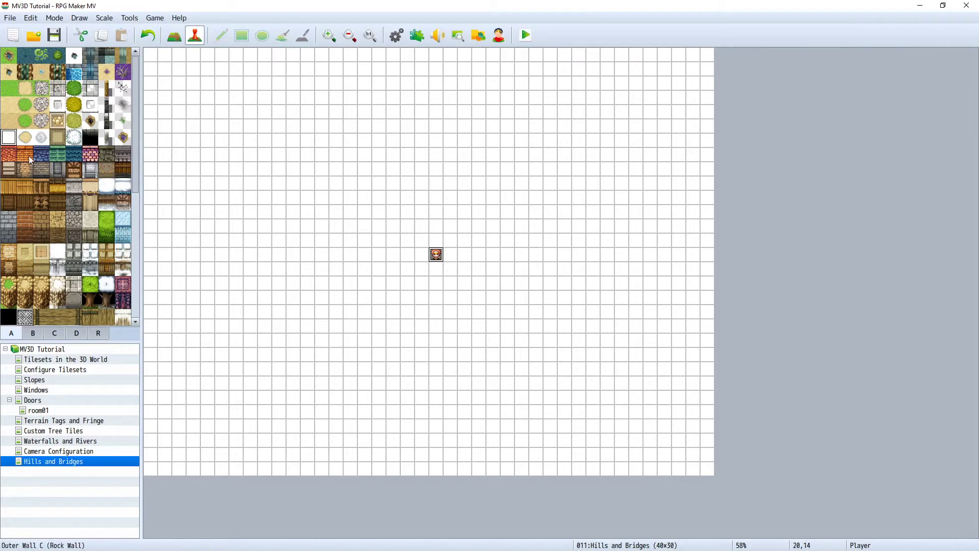
Paint five separate patches of the A5 snow stairs tile around the player: three 4x4, one 5x5 and one 6x6 at the map's top.
{"action": "left_click", "coordinate": [25, 137]}
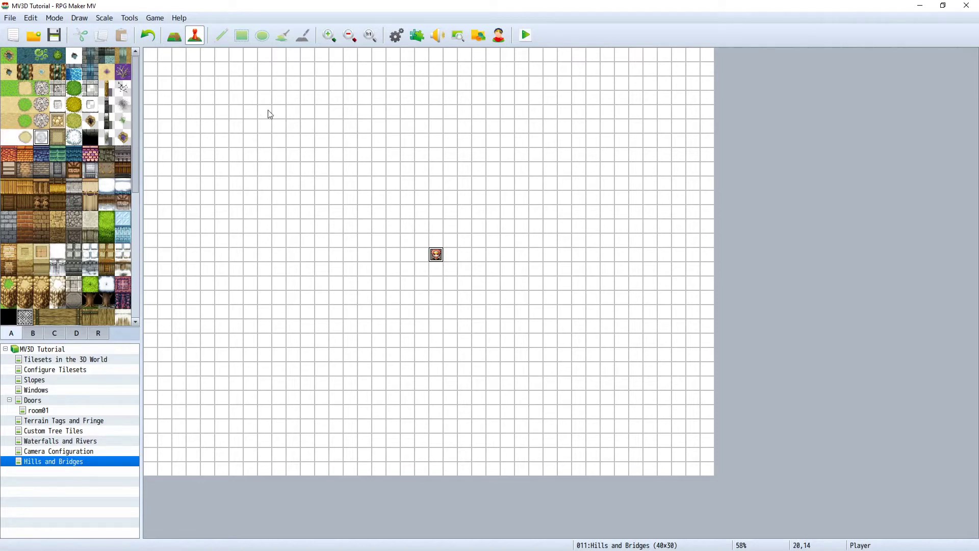
{"action": "left_click", "coordinate": [174, 35]}
{"action": "scroll", "coordinate": [86, 237], "scroll_direction": "down", "scroll_amount": 3}
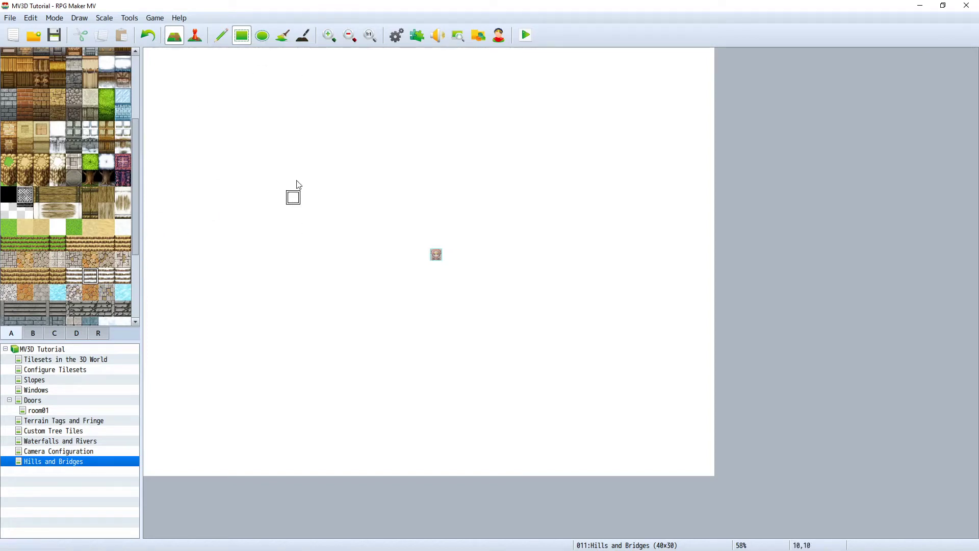
{"action": "left_click_drag", "start_coordinate": [252, 145], "coordinate": [296, 181]}
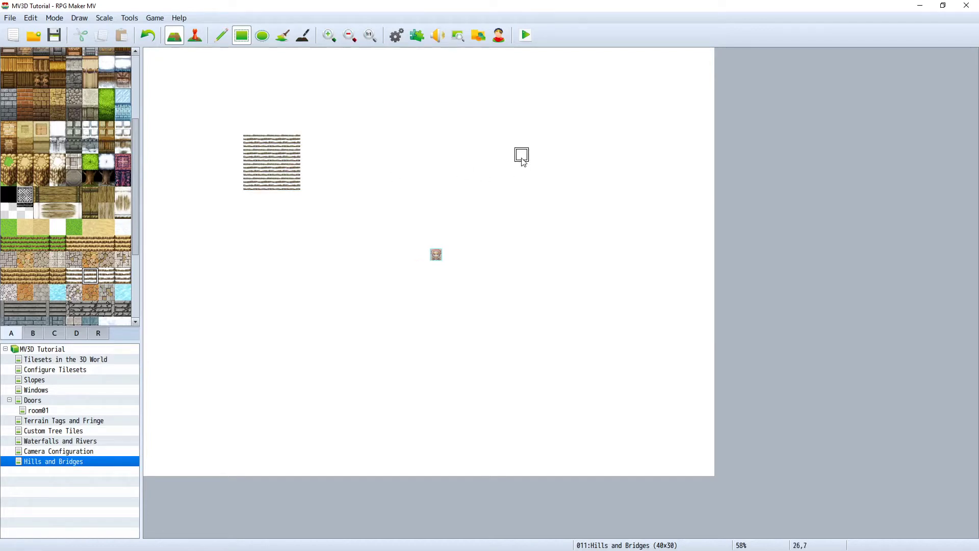
{"action": "left_click_drag", "start_coordinate": [518, 152], "coordinate": [569, 202]}
{"action": "left_click_drag", "start_coordinate": [221, 353], "coordinate": [270, 401]}
{"action": "left_click_drag", "start_coordinate": [533, 368], "coordinate": [590, 425]}
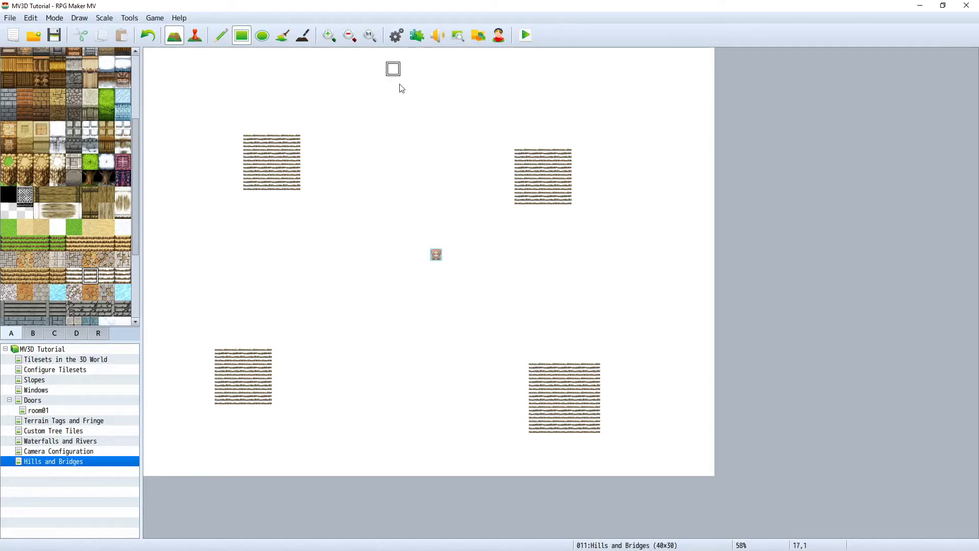
{"action": "mouse_move", "coordinate": [352, 72]}
{"action": "left_mouse_down"}
{"action": "mouse_move", "coordinate": [409, 65]}
{"action": "mouse_move", "coordinate": [423, 144]}
{"action": "left_mouse_up"}
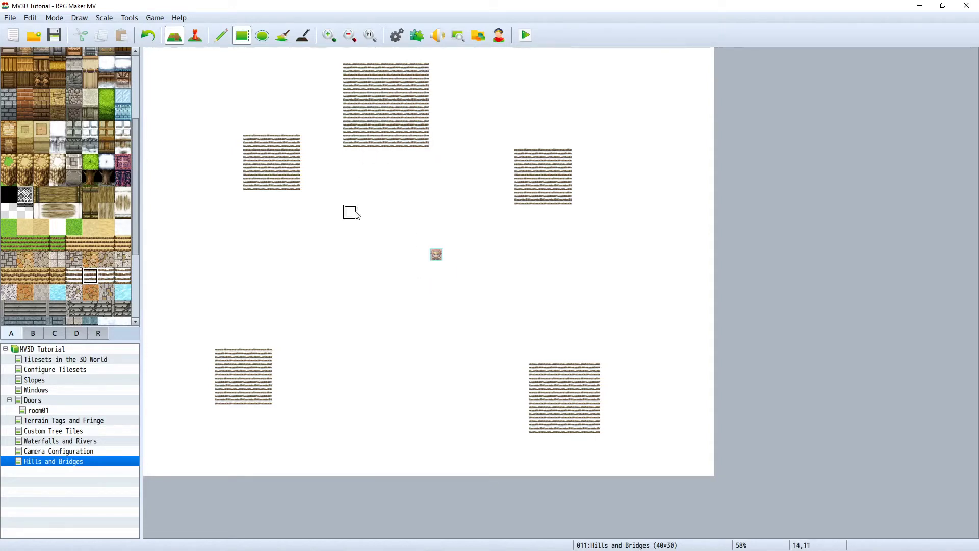
Paint a stepped Road (Snow) path from just above the upper-left stair patch to the map's top-left edge.
{"action": "scroll", "coordinate": [17, 160], "scroll_direction": "up", "scroll_amount": 5}
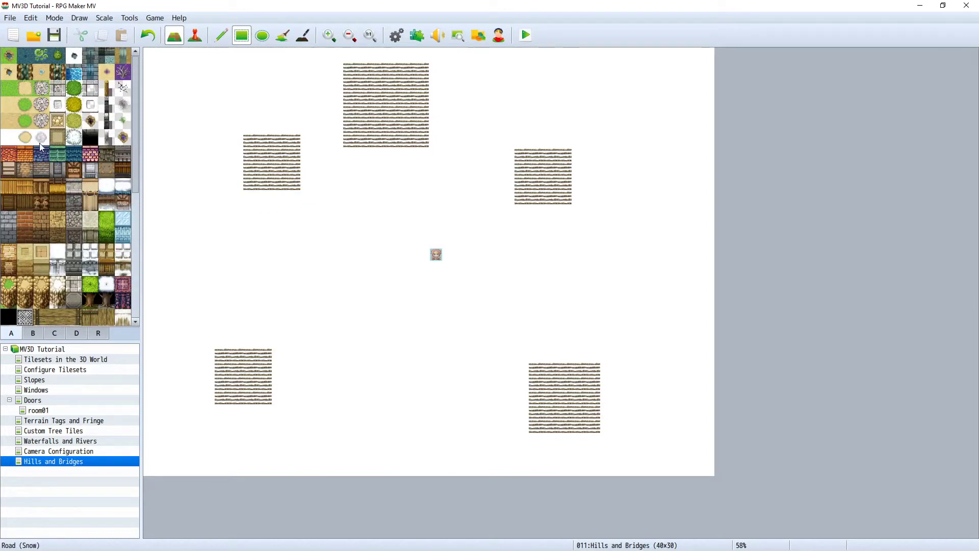
{"action": "left_click", "coordinate": [44, 140]}
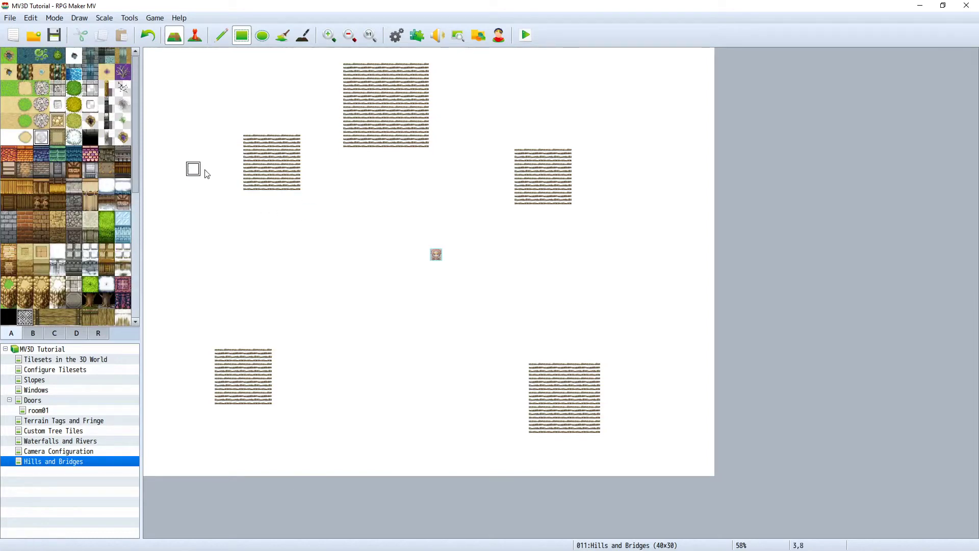
{"action": "mouse_move", "coordinate": [279, 125]}
{"action": "left_mouse_down"}
{"action": "mouse_move", "coordinate": [239, 116]}
{"action": "mouse_move", "coordinate": [179, 55]}
{"action": "mouse_move", "coordinate": [241, 109]}
{"action": "mouse_move", "coordinate": [253, 86]}
{"action": "left_mouse_up"}
{"action": "left_click", "coordinate": [223, 37]}
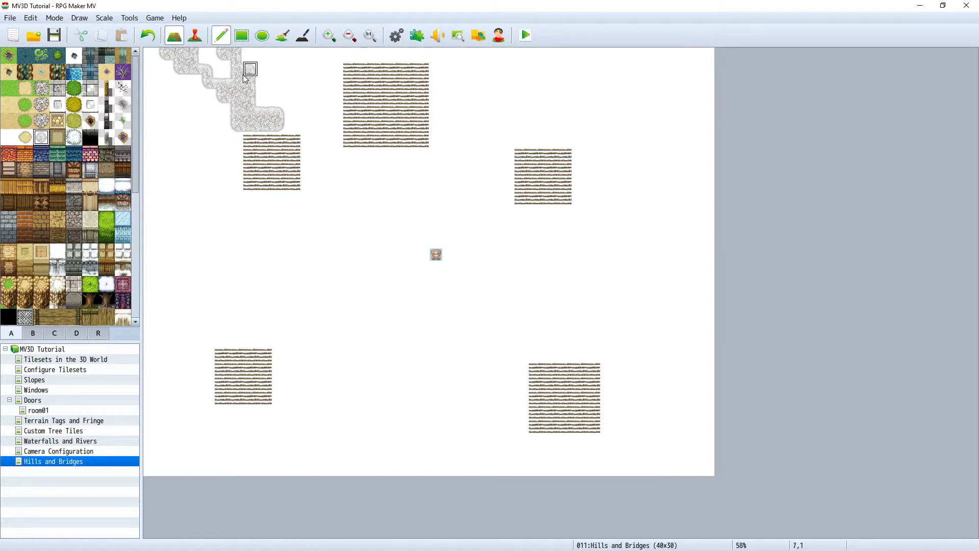
{"action": "left_click_drag", "start_coordinate": [245, 77], "coordinate": [213, 60]}
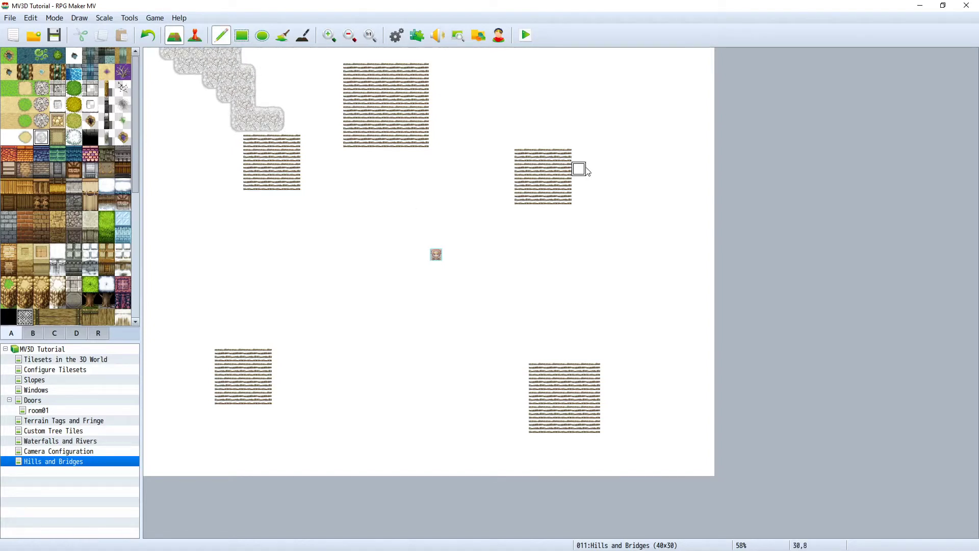
Paint Road (Snow) paths linking the upper-right, lower-left and lower-right stair patches to the nearest map edges.
{"action": "mouse_move", "coordinate": [586, 168]}
{"action": "left_mouse_down"}
{"action": "mouse_move", "coordinate": [693, 156]}
{"action": "mouse_move", "coordinate": [593, 182]}
{"action": "mouse_move", "coordinate": [704, 171]}
{"action": "mouse_move", "coordinate": [587, 184]}
{"action": "left_mouse_up"}
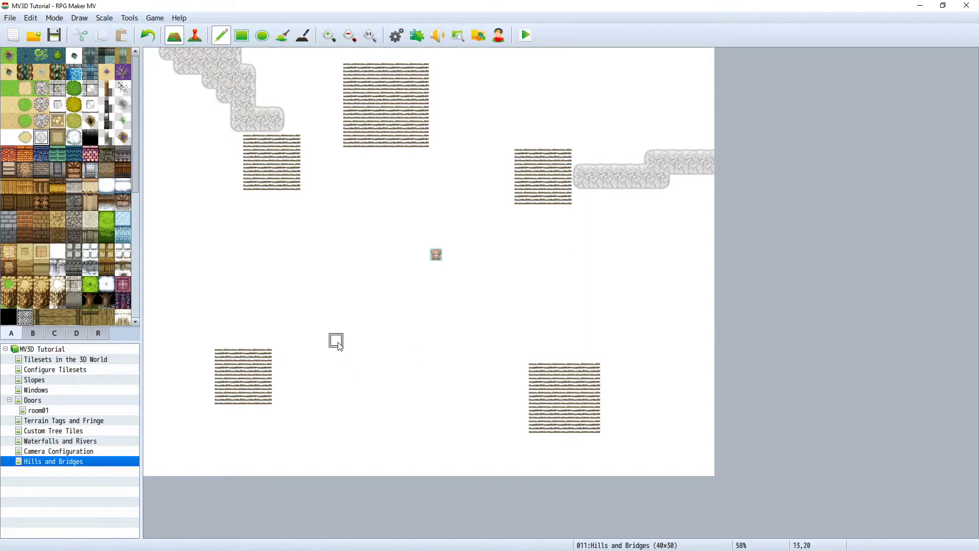
{"action": "mouse_move", "coordinate": [258, 406]}
{"action": "left_mouse_down"}
{"action": "mouse_move", "coordinate": [249, 440]}
{"action": "mouse_move", "coordinate": [229, 458]}
{"action": "mouse_move", "coordinate": [247, 424]}
{"action": "mouse_move", "coordinate": [221, 455]}
{"action": "mouse_move", "coordinate": [224, 469]}
{"action": "left_mouse_up"}
{"action": "key", "text": "ctrl+z"}
{"action": "mouse_move", "coordinate": [207, 386]}
{"action": "left_mouse_down"}
{"action": "mouse_move", "coordinate": [184, 388]}
{"action": "mouse_move", "coordinate": [176, 369]}
{"action": "mouse_move", "coordinate": [146, 358]}
{"action": "mouse_move", "coordinate": [162, 396]}
{"action": "mouse_move", "coordinate": [149, 399]}
{"action": "left_mouse_up"}
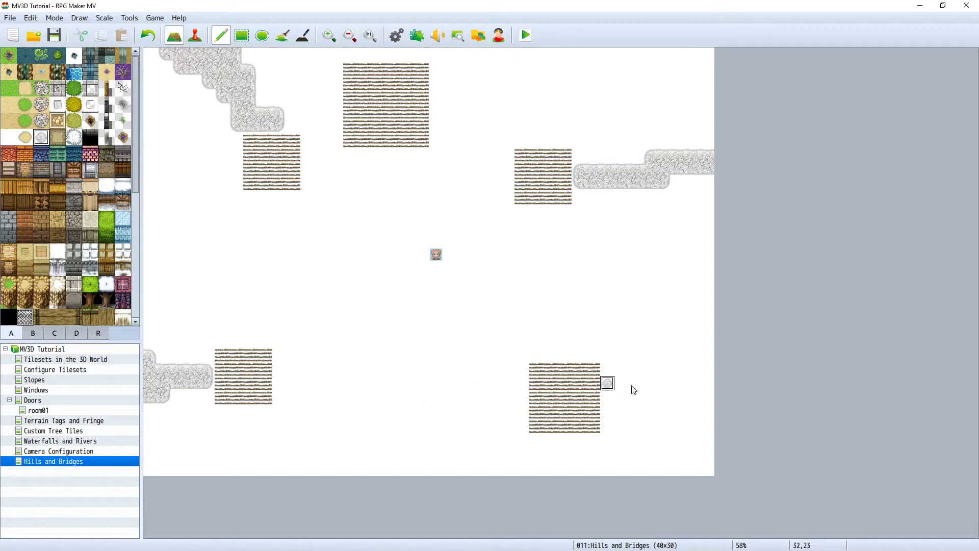
{"action": "mouse_move", "coordinate": [633, 386]}
{"action": "left_mouse_down"}
{"action": "mouse_move", "coordinate": [703, 393]}
{"action": "mouse_move", "coordinate": [635, 396]}
{"action": "mouse_move", "coordinate": [719, 431]}
{"action": "mouse_move", "coordinate": [623, 408]}
{"action": "mouse_move", "coordinate": [607, 368]}
{"action": "mouse_move", "coordinate": [704, 370]}
{"action": "left_mouse_up"}
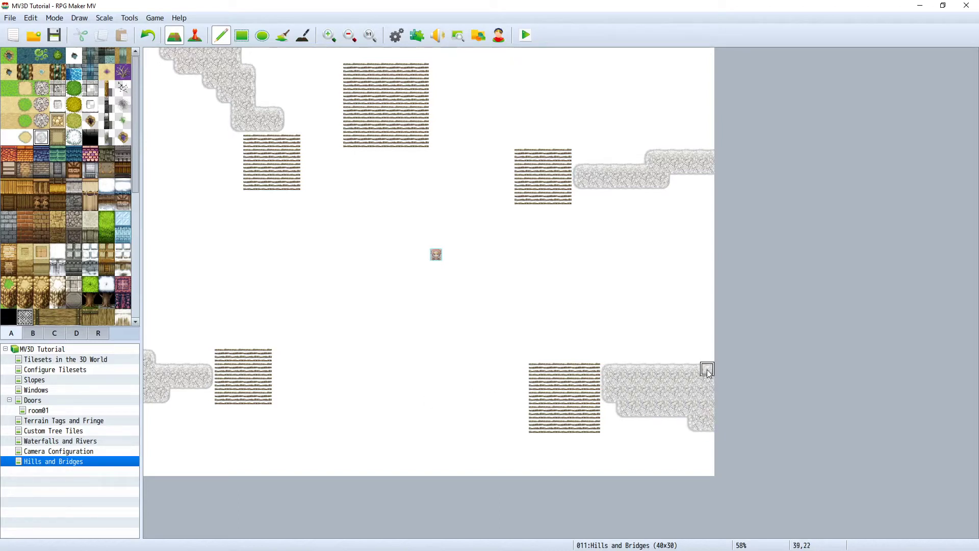
{"action": "left_click", "coordinate": [591, 205]}
{"action": "mouse_move", "coordinate": [580, 168]}
{"action": "left_mouse_down"}
{"action": "mouse_move", "coordinate": [576, 184]}
{"action": "mouse_move", "coordinate": [605, 197]}
{"action": "left_mouse_up"}
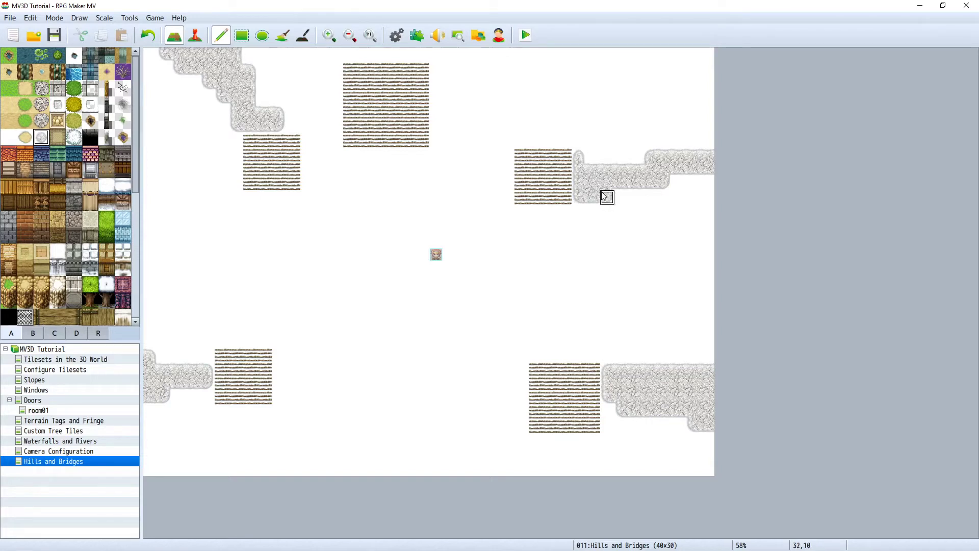
{"action": "mouse_move", "coordinate": [605, 409]}
{"action": "left_mouse_down"}
{"action": "mouse_move", "coordinate": [605, 422]}
{"action": "mouse_move", "coordinate": [694, 409]}
{"action": "mouse_move", "coordinate": [708, 356]}
{"action": "left_mouse_up"}
Paint a large irregular Road (Snow) plaza around the player's start, with branches reaching west, east, south and northeast.
{"action": "mouse_move", "coordinate": [365, 270]}
{"action": "left_mouse_down"}
{"action": "mouse_move", "coordinate": [464, 288]}
{"action": "mouse_move", "coordinate": [484, 327]}
{"action": "mouse_move", "coordinate": [662, 269]}
{"action": "mouse_move", "coordinate": [293, 240]}
{"action": "mouse_move", "coordinate": [460, 149]}
{"action": "mouse_move", "coordinate": [426, 493]}
{"action": "mouse_move", "coordinate": [365, 327]}
{"action": "mouse_move", "coordinate": [313, 301]}
{"action": "mouse_move", "coordinate": [341, 259]}
{"action": "mouse_move", "coordinate": [149, 259]}
{"action": "mouse_move", "coordinate": [338, 284]}
{"action": "left_mouse_up"}
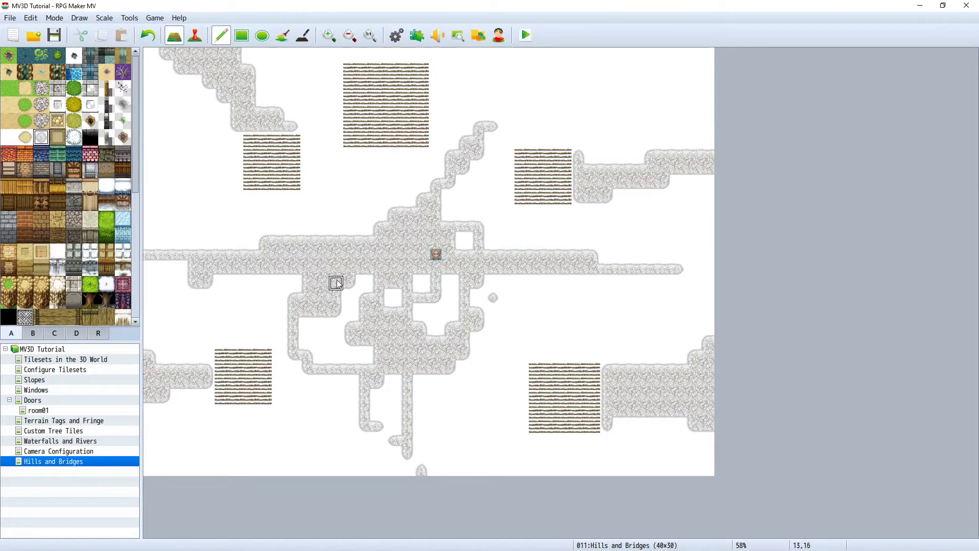
{"action": "mouse_move", "coordinate": [431, 308]}
{"action": "left_mouse_down"}
{"action": "mouse_move", "coordinate": [448, 237]}
{"action": "mouse_move", "coordinate": [435, 323]}
{"action": "mouse_move", "coordinate": [378, 296]}
{"action": "mouse_move", "coordinate": [371, 347]}
{"action": "mouse_move", "coordinate": [396, 456]}
{"action": "mouse_move", "coordinate": [393, 423]}
{"action": "mouse_move", "coordinate": [380, 454]}
{"action": "mouse_move", "coordinate": [406, 382]}
{"action": "mouse_move", "coordinate": [365, 298]}
{"action": "mouse_move", "coordinate": [460, 299]}
{"action": "mouse_move", "coordinate": [464, 399]}
{"action": "mouse_move", "coordinate": [389, 254]}
{"action": "mouse_move", "coordinate": [362, 238]}
{"action": "mouse_move", "coordinate": [351, 213]}
{"action": "left_mouse_up"}
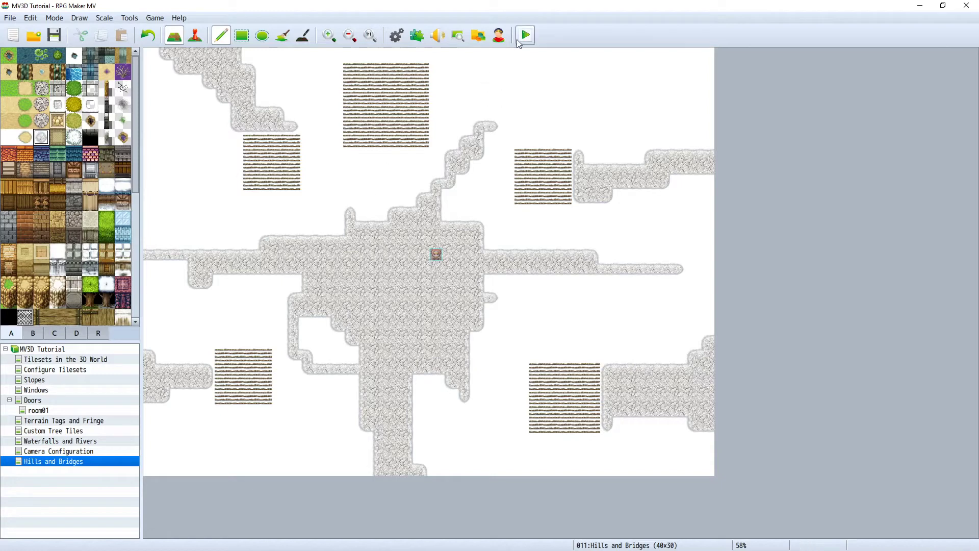
Start a playtest of the Hills and Bridges map and enlarge the game window.
{"action": "left_click", "coordinate": [525, 36]}
{"action": "left_click", "coordinate": [452, 294]}
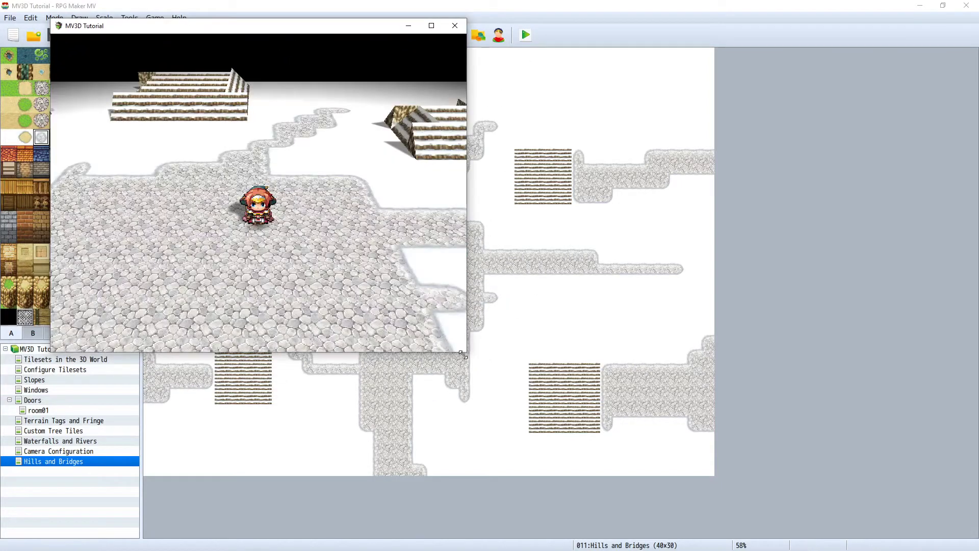
{"action": "left_click_drag", "start_coordinate": [463, 354], "coordinate": [702, 465]}
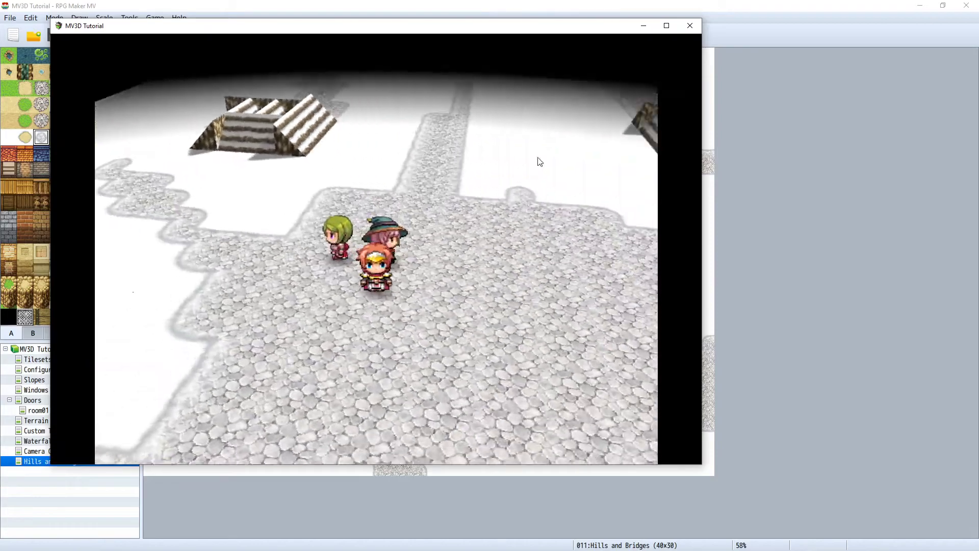
Walk the party around the road area while rotating the camera to examine the stair hills, and end the playtest.
{"action": "key", "text": "Up"}
{"action": "key", "text": "e"}
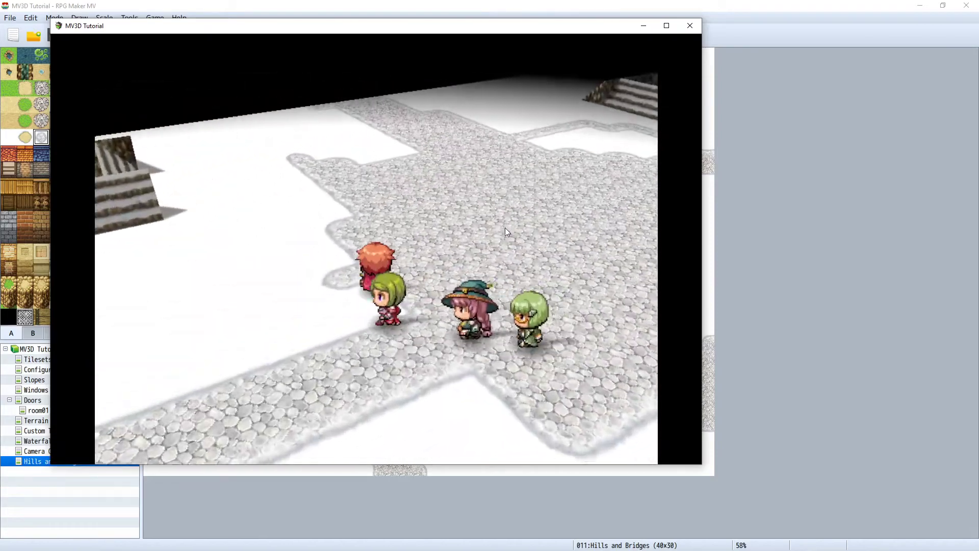
{"action": "key", "text": "w"}
{"action": "key", "text": "e"}
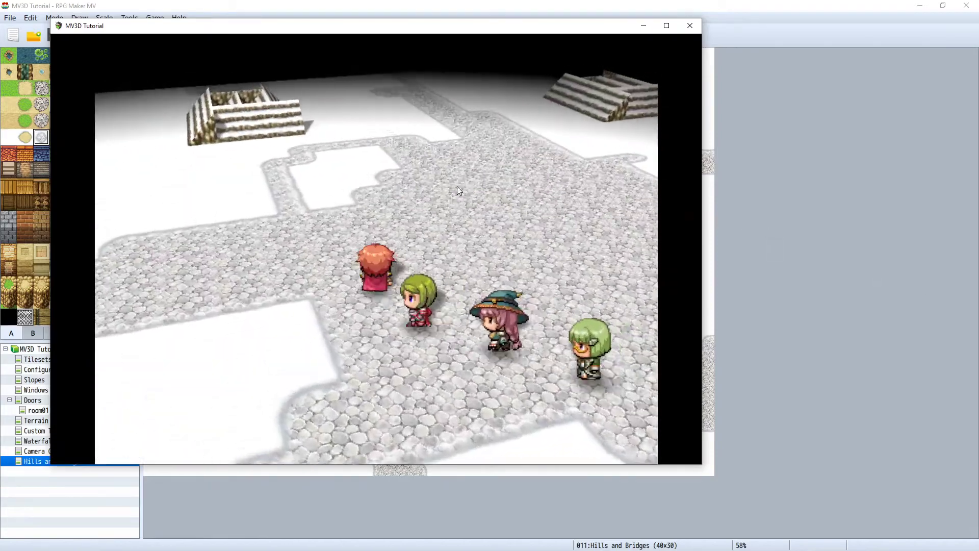
{"action": "key", "text": "a"}
{"action": "key", "text": "e"}
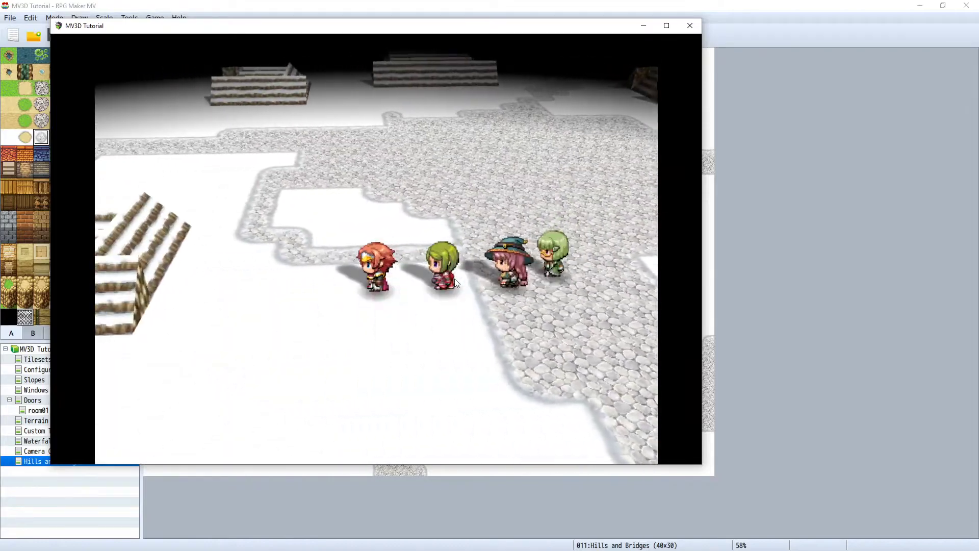
{"action": "key", "text": "w"}
{"action": "key", "text": "a"}
{"action": "key", "text": "e"}
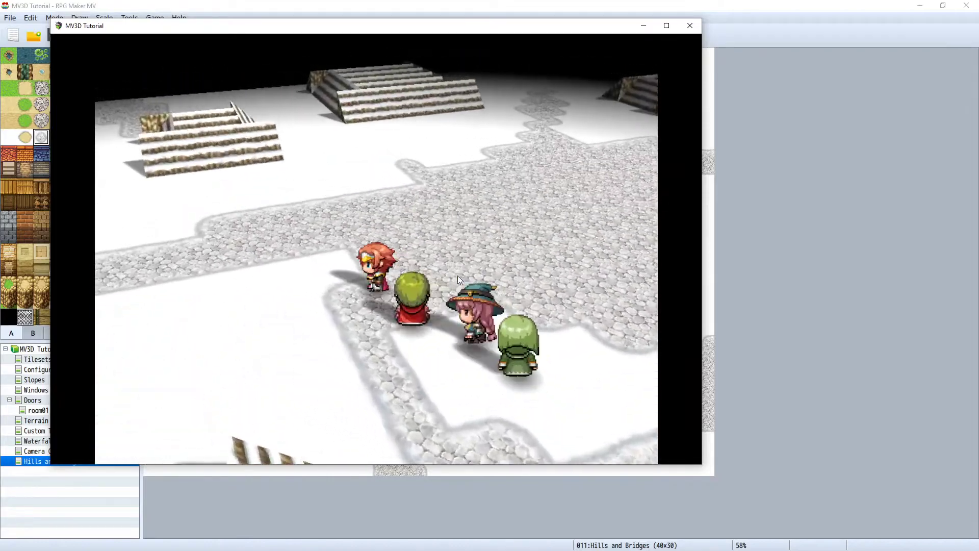
{"action": "key", "text": "w"}
{"action": "key", "text": "e"}
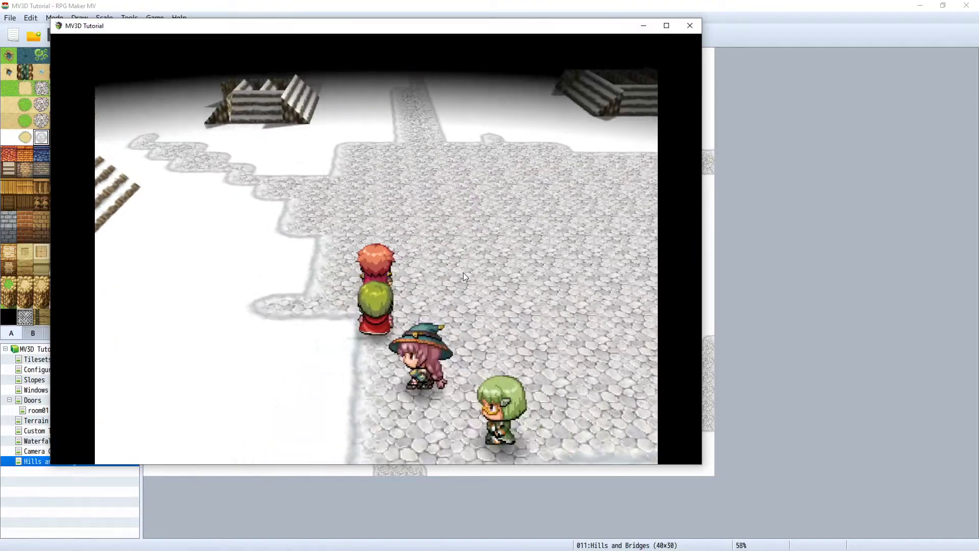
{"action": "key", "text": "q"}
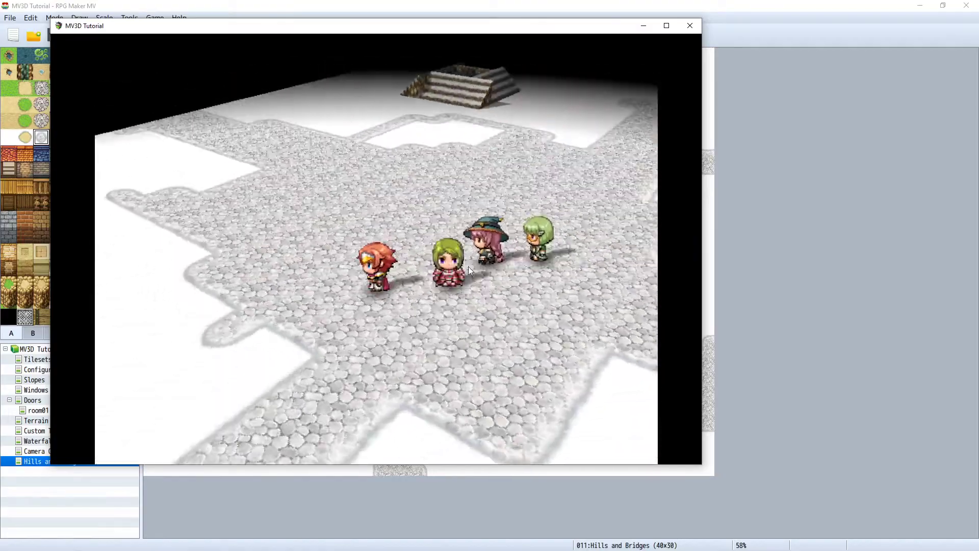
{"action": "key", "text": "q"}
{"action": "key", "text": "q"}
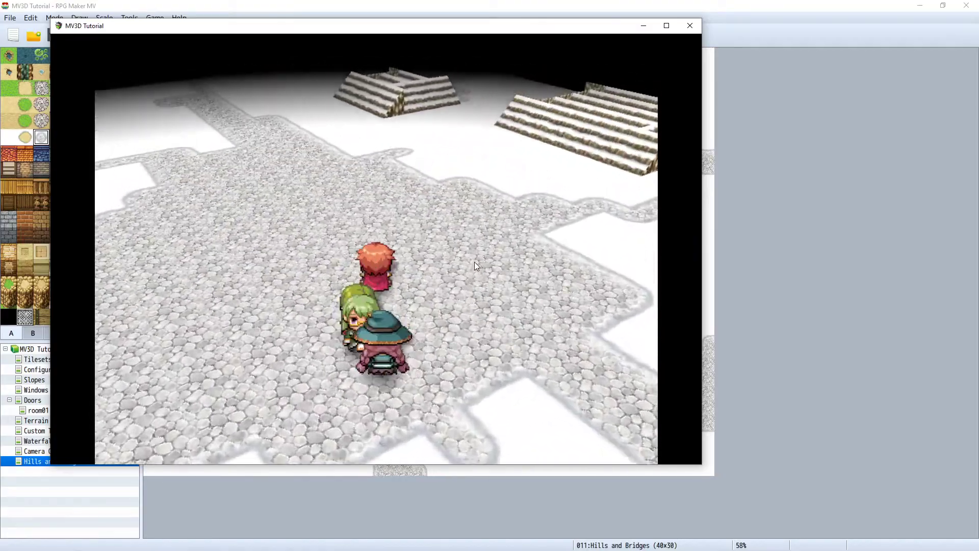
{"action": "key", "text": "e"}
{"action": "key", "text": "s"}
{"action": "key", "text": "q"}
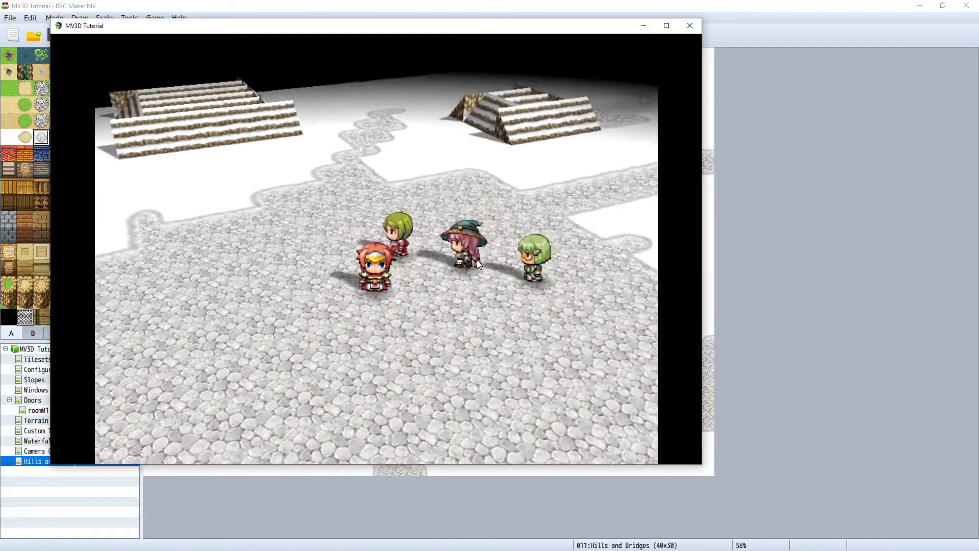
{"action": "key", "text": "q"}
{"action": "key", "text": "q"}
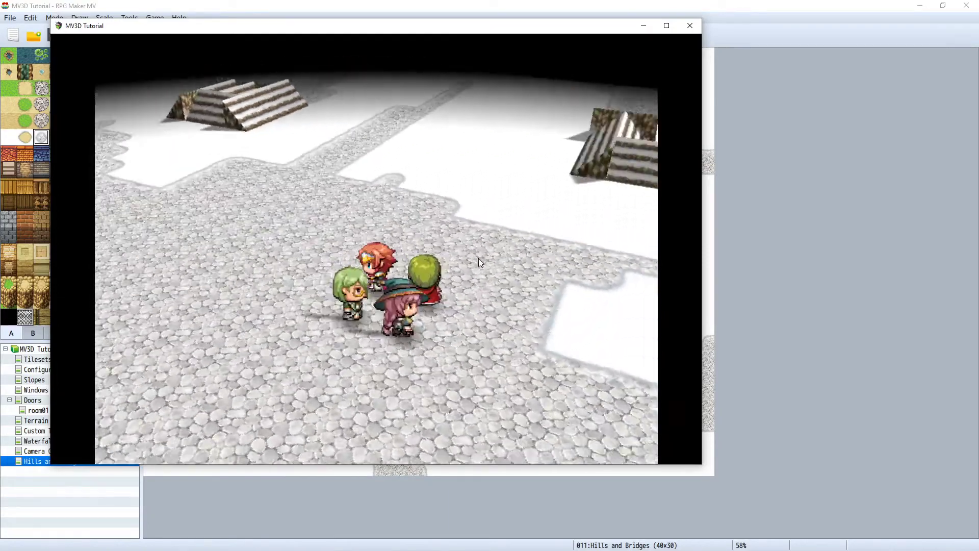
{"action": "key", "text": "q"}
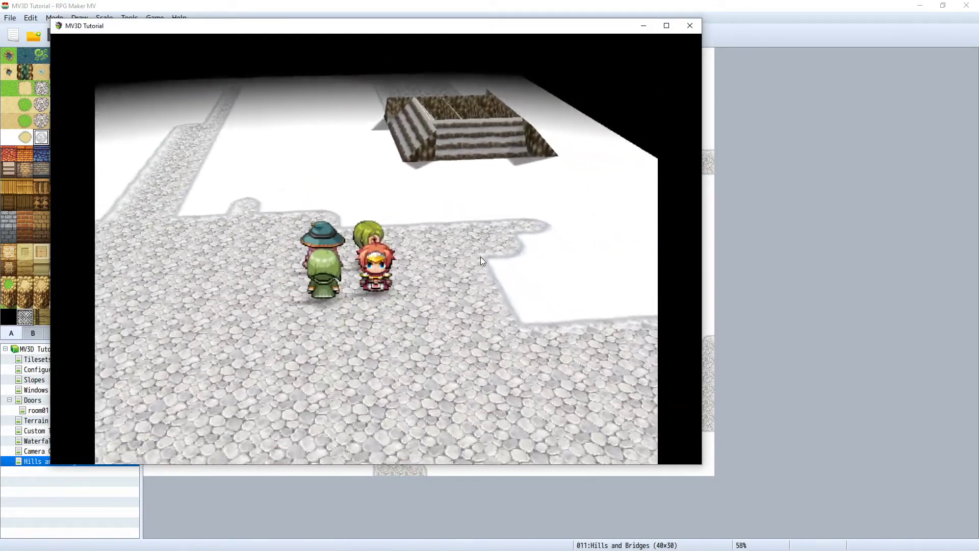
{"action": "key", "text": "Down"}
{"action": "key", "text": "q"}
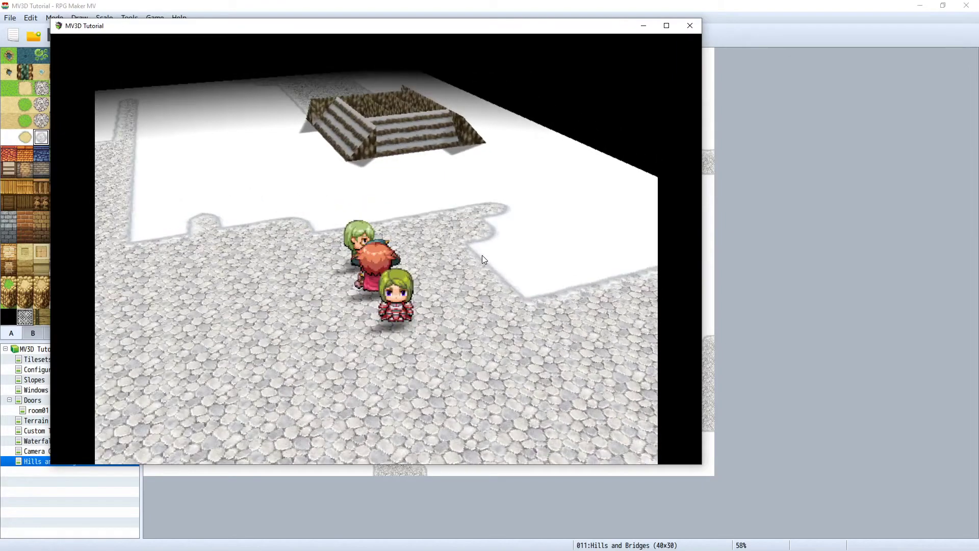
{"action": "key", "text": "q"}
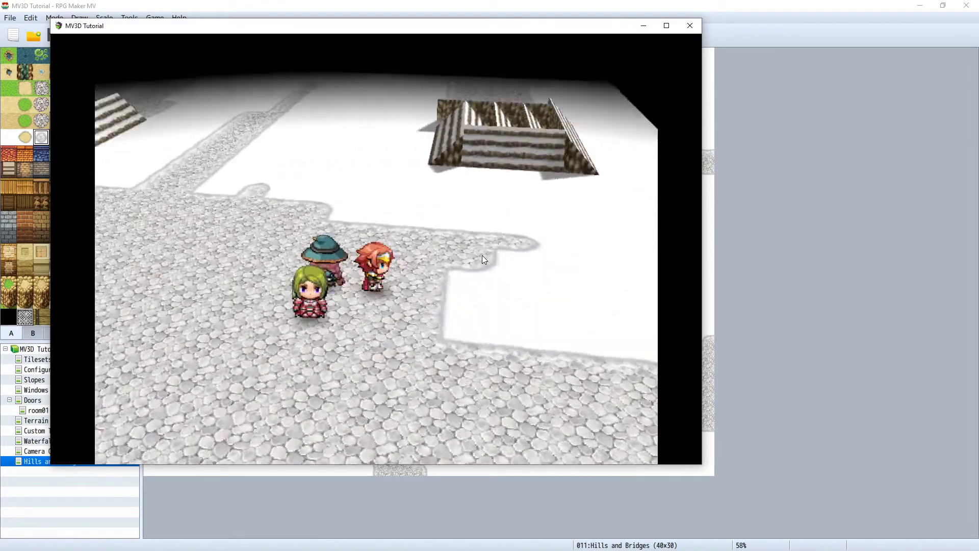
{"action": "key", "text": "Up"}
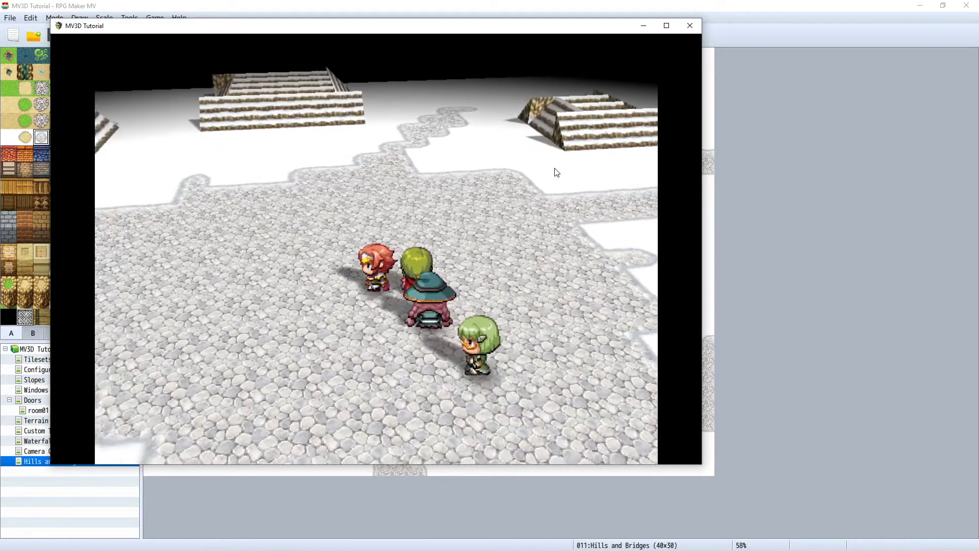
{"action": "left_click", "coordinate": [688, 26]}
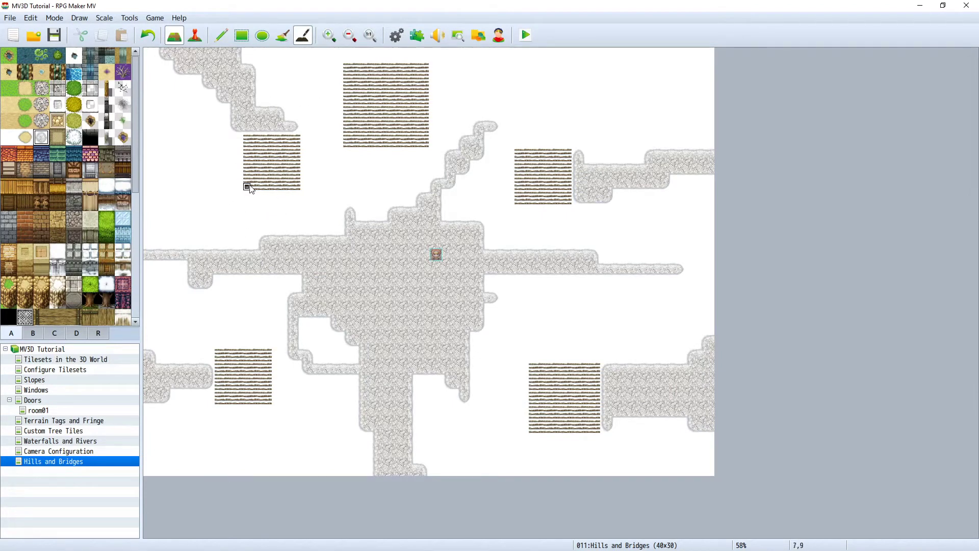
Draw shadows with the Shadow Pen along the lower half of every tile row in the upper-left stair patch.
{"action": "left_click_drag", "start_coordinate": [250, 187], "coordinate": [297, 189]}
{"action": "left_click_drag", "start_coordinate": [247, 175], "coordinate": [297, 174]}
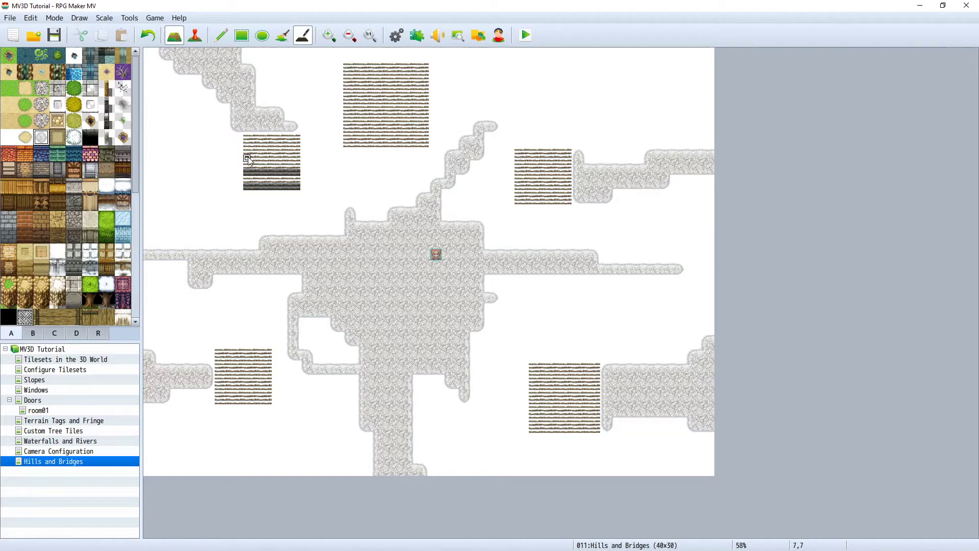
{"action": "mouse_move", "coordinate": [255, 160]}
{"action": "left_mouse_down"}
{"action": "mouse_move", "coordinate": [296, 160]}
{"action": "mouse_move", "coordinate": [297, 147]}
{"action": "left_mouse_up"}
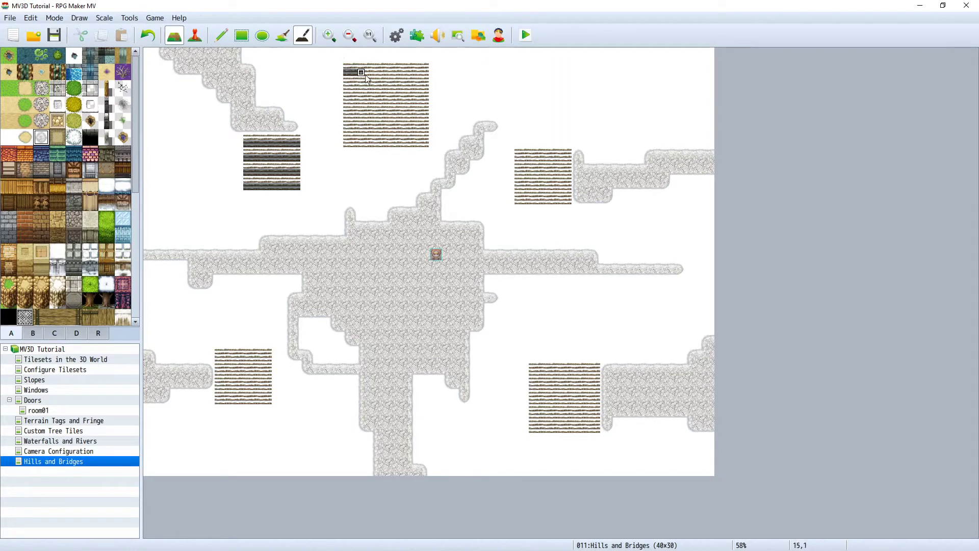
Shade the lower halves of the top two tile rows and the upper halves of the bottom two in the 6x6 stair patch.
{"action": "left_click_drag", "start_coordinate": [366, 77], "coordinate": [418, 78]}
{"action": "left_click_drag", "start_coordinate": [347, 88], "coordinate": [425, 88]}
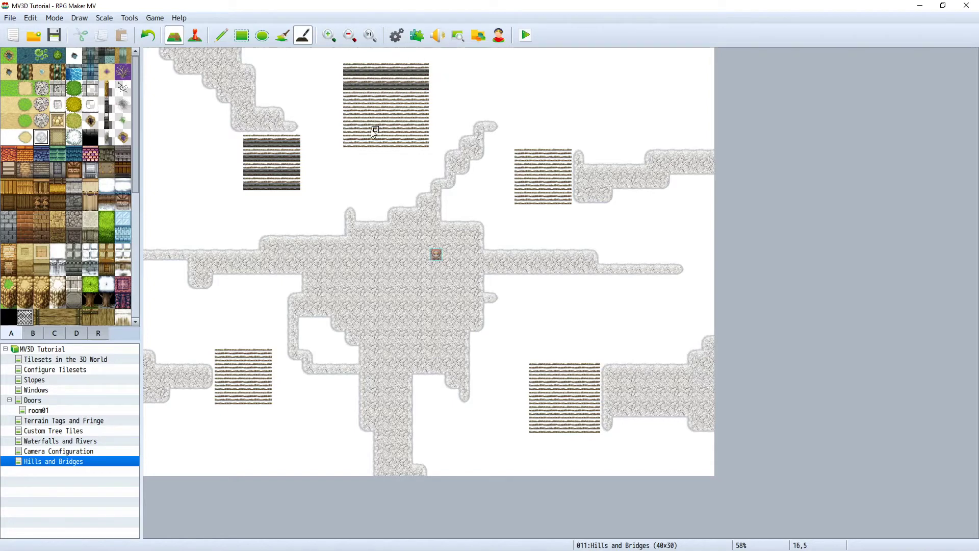
{"action": "left_click_drag", "start_coordinate": [347, 138], "coordinate": [429, 139]}
{"action": "left_click_drag", "start_coordinate": [349, 126], "coordinate": [374, 128]}
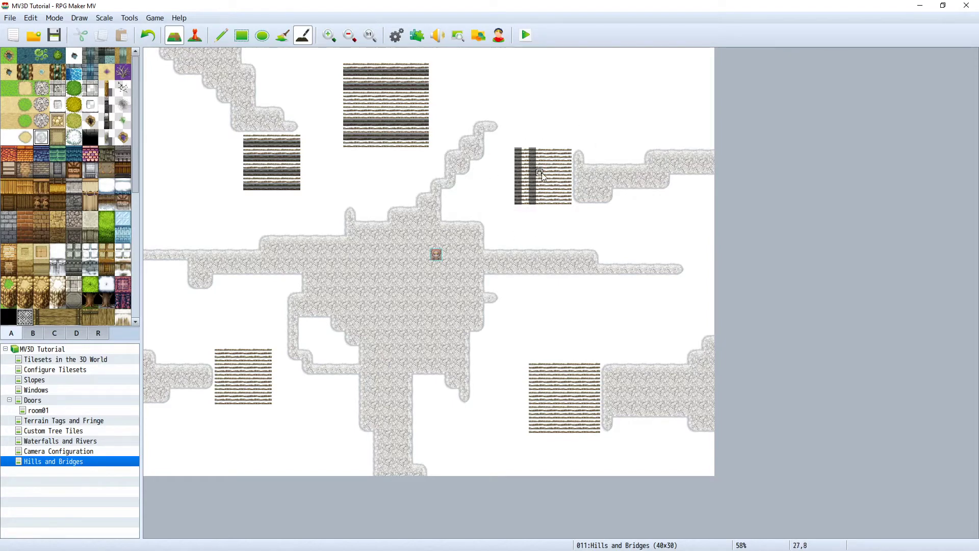
Shade the left half of each tile column in the upper-right stair patch and the upper half of each row in the lower-right patch.
{"action": "left_click_drag", "start_coordinate": [547, 166], "coordinate": [553, 202]}
{"action": "left_click_drag", "start_coordinate": [561, 166], "coordinate": [561, 202]}
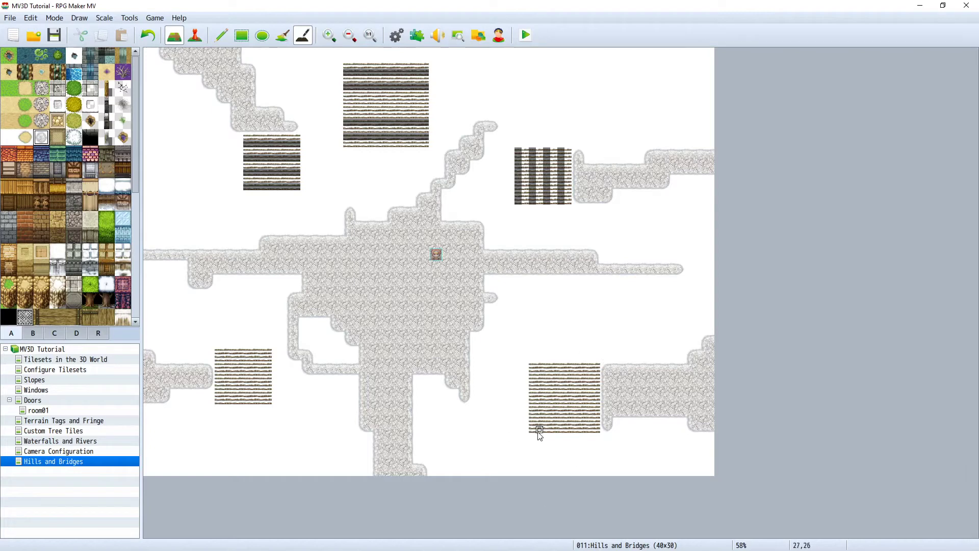
{"action": "left_click_drag", "start_coordinate": [532, 365], "coordinate": [590, 366]}
{"action": "left_click_drag", "start_coordinate": [532, 380], "coordinate": [591, 380]}
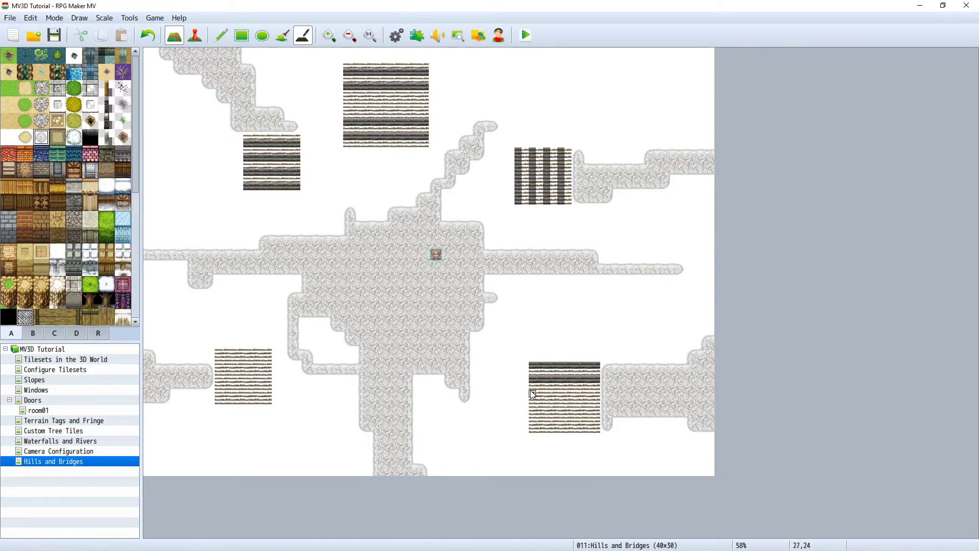
{"action": "left_click_drag", "start_coordinate": [572, 394], "coordinate": [600, 395]}
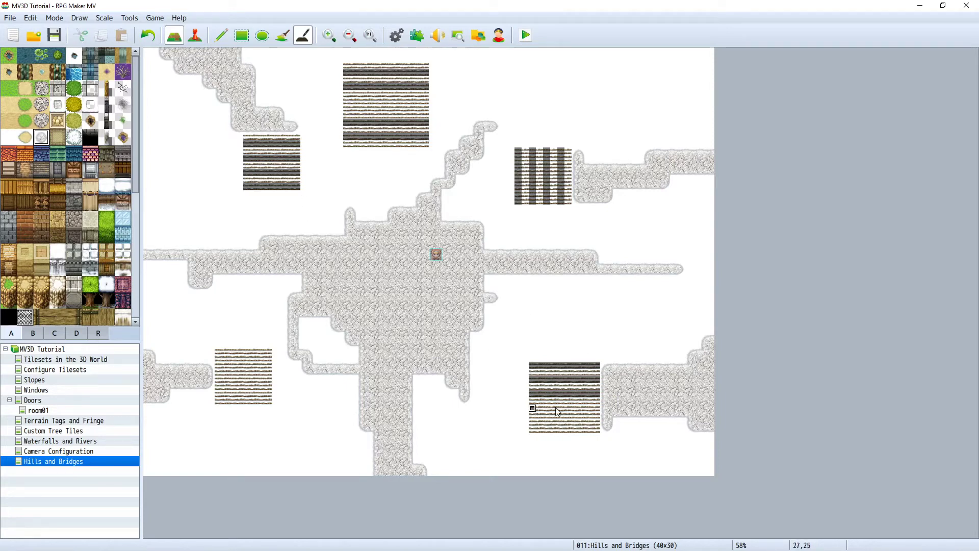
{"action": "left_click_drag", "start_coordinate": [533, 411], "coordinate": [591, 405]}
{"action": "left_click_drag", "start_coordinate": [536, 427], "coordinate": [601, 424]}
Replace the whole stone road beside the lower-right stair patch with plain snow using the Rectangle tool.
{"action": "left_click", "coordinate": [15, 143]}
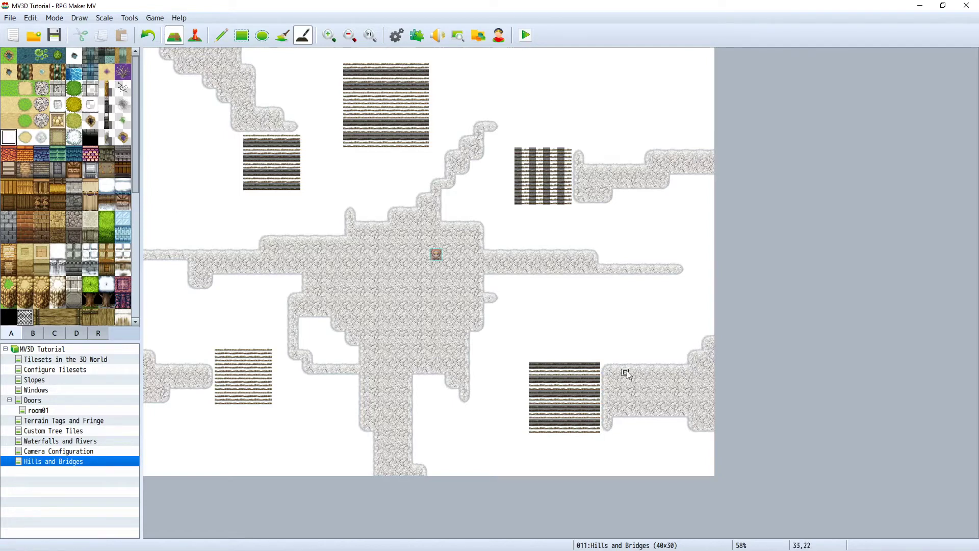
{"action": "left_click", "coordinate": [242, 36]}
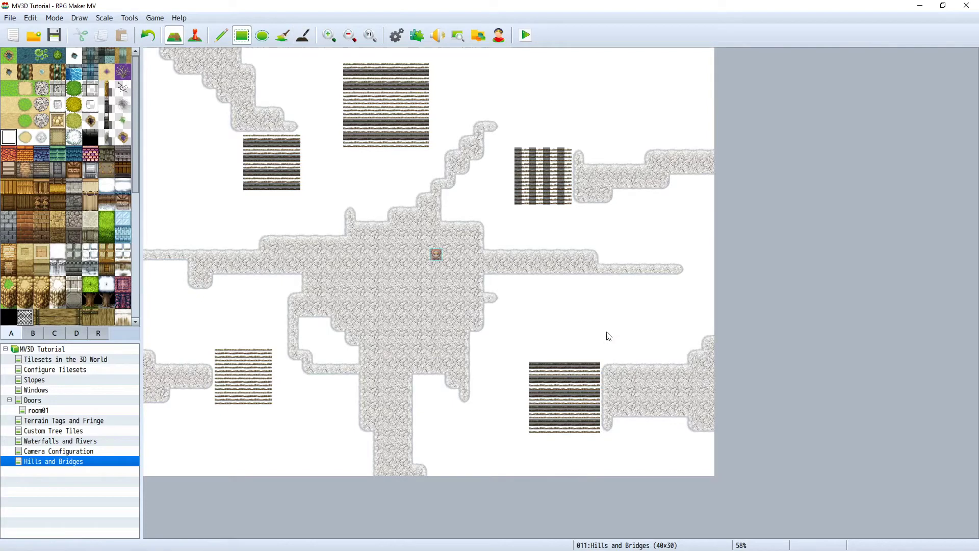
{"action": "left_click_drag", "start_coordinate": [606, 337], "coordinate": [731, 454]}
Paint a stone road from the lower-right stair patch's lower edge down to the map border with the Pencil tool.
{"action": "left_click", "coordinate": [221, 35]}
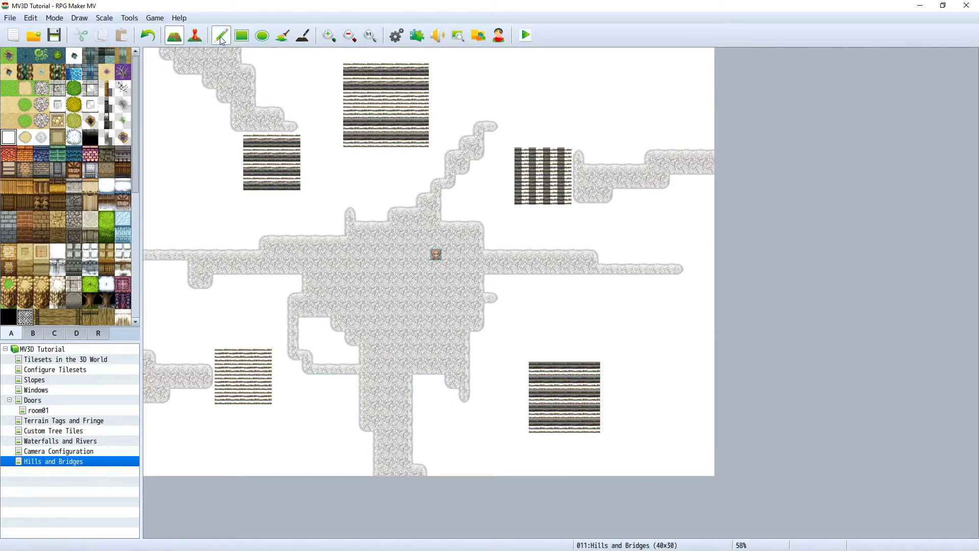
{"action": "left_click", "coordinate": [41, 137]}
{"action": "left_click", "coordinate": [541, 438]}
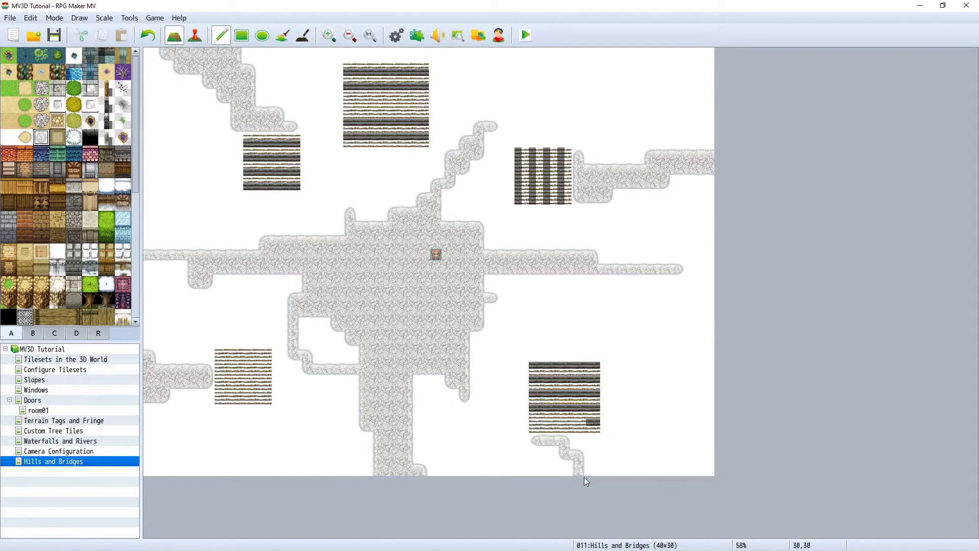
{"action": "key", "text": "ctrl+z"}
{"action": "left_click", "coordinate": [593, 440]}
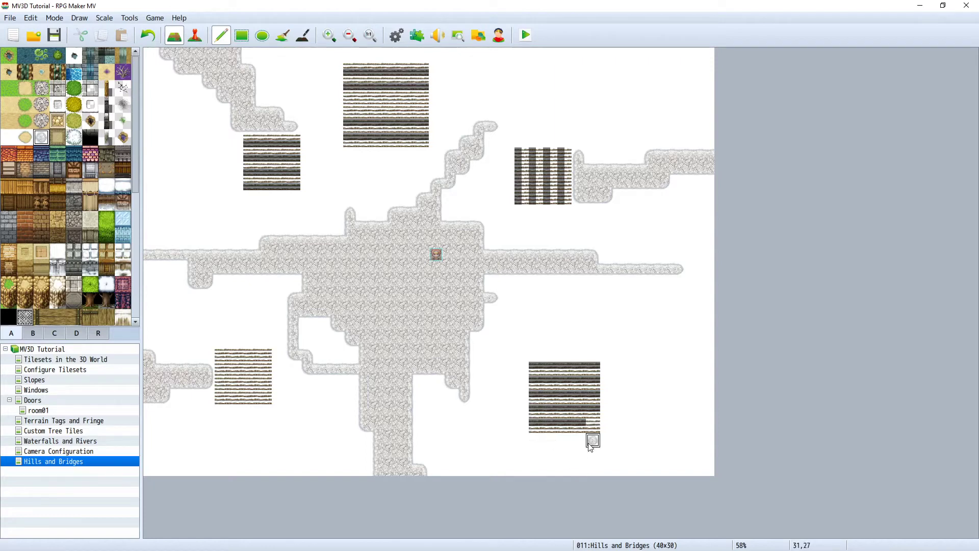
{"action": "mouse_move", "coordinate": [579, 469]}
{"action": "left_mouse_down"}
{"action": "mouse_move", "coordinate": [581, 442]}
{"action": "mouse_move", "coordinate": [560, 437]}
{"action": "mouse_move", "coordinate": [589, 449]}
{"action": "mouse_move", "coordinate": [539, 458]}
{"action": "left_mouse_up"}
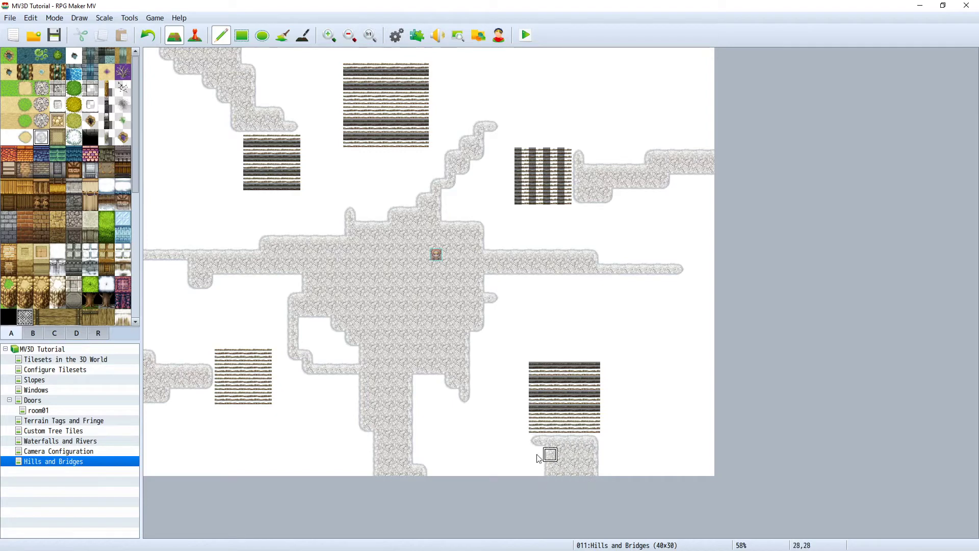
Redraw the missing shadows on the lower-right patch's bottom rows and shade the right half of each tile column in the lower-left patch.
{"action": "left_click", "coordinate": [303, 35]}
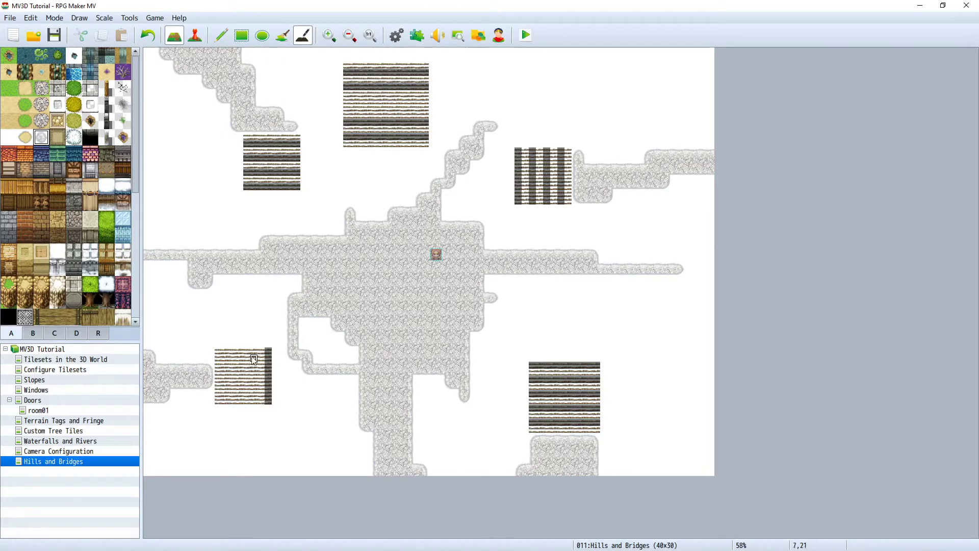
{"action": "left_click_drag", "start_coordinate": [253, 360], "coordinate": [255, 374]}
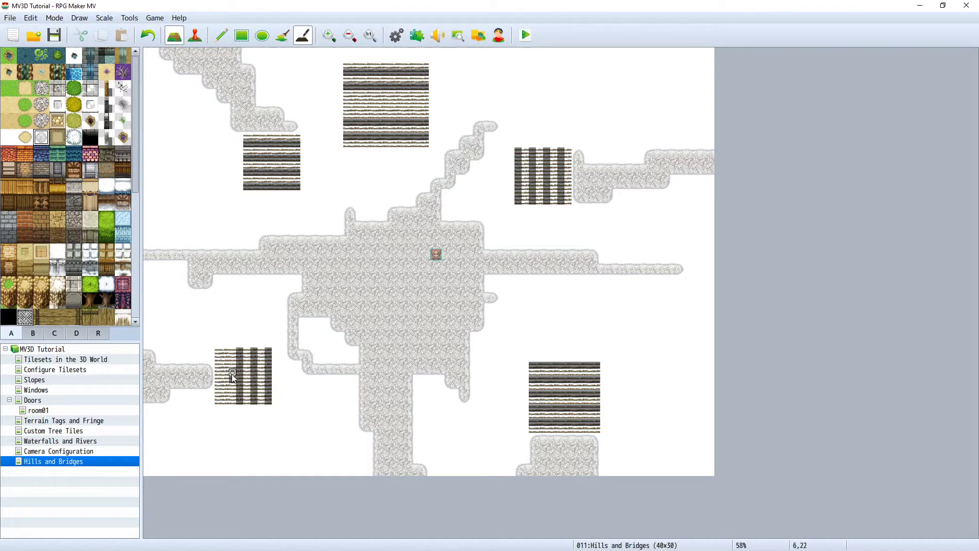
{"action": "left_click_drag", "start_coordinate": [223, 360], "coordinate": [222, 395]}
Save and playtest the map, walk the party around the stair hills while rotating the camera, and end the playtest.
{"action": "left_click", "coordinate": [525, 35]}
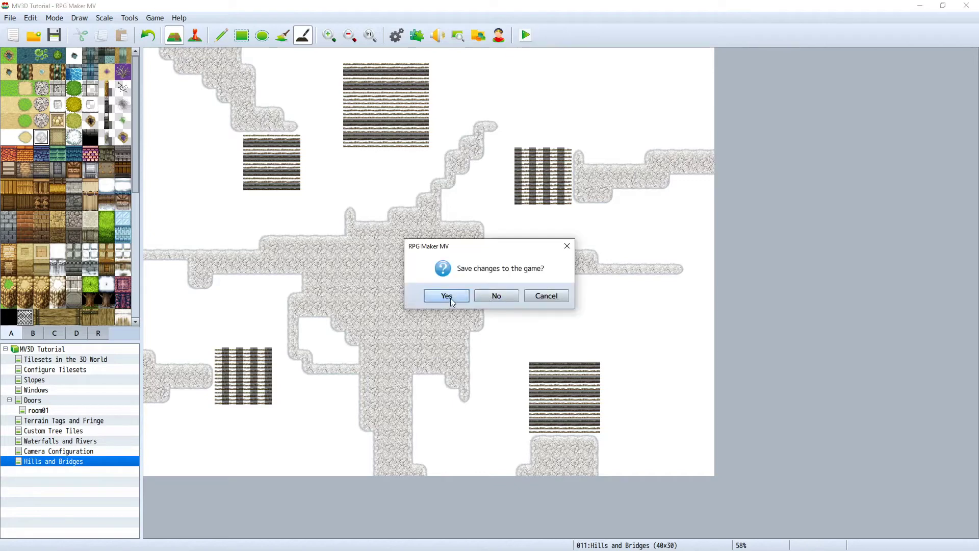
{"action": "left_click", "coordinate": [450, 295]}
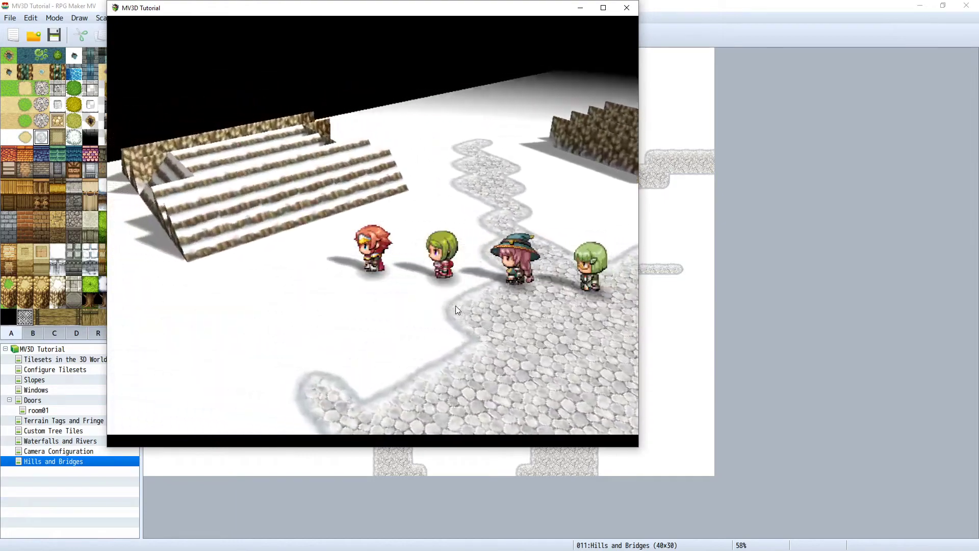
{"action": "key", "text": "Up"}
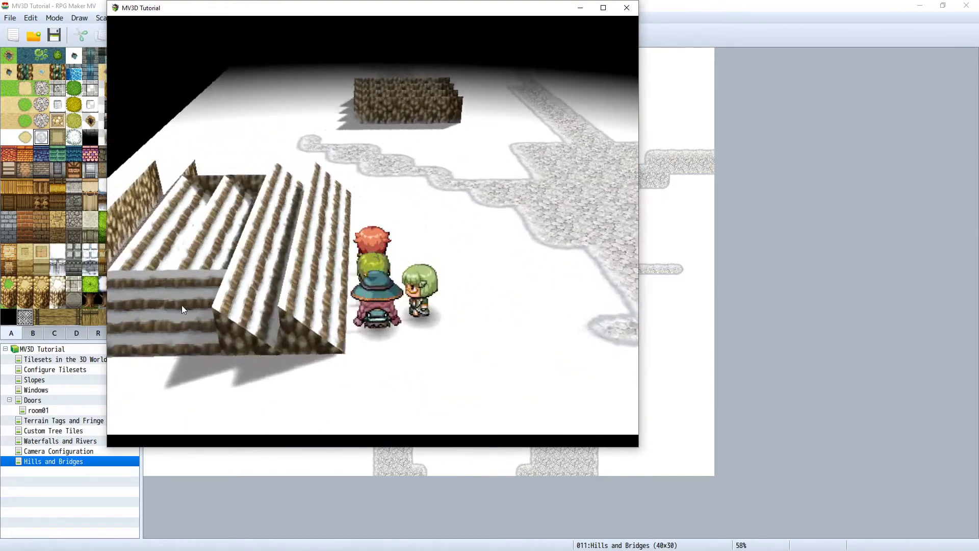
{"action": "key", "text": "Up"}
{"action": "key", "text": "Right"}
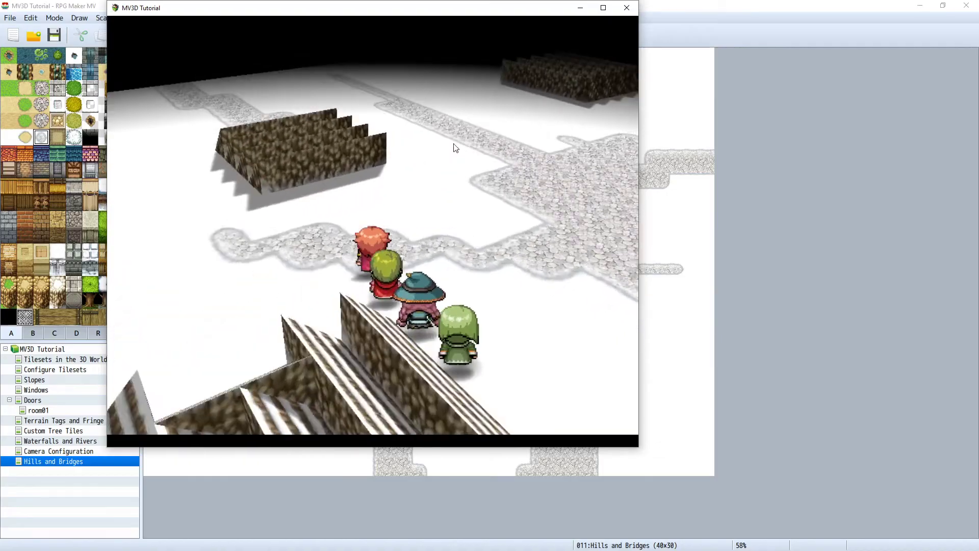
{"action": "key", "text": "Up"}
{"action": "key", "text": "e"}
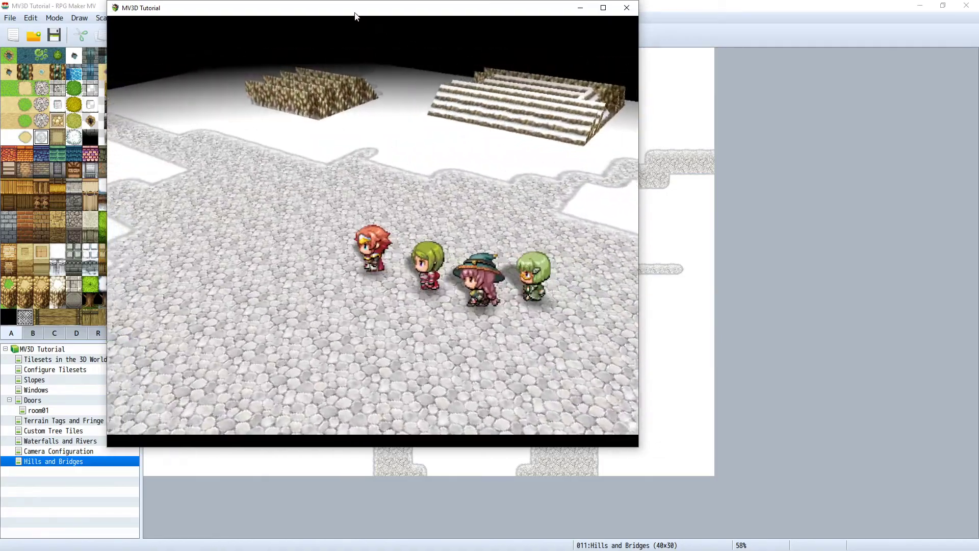
{"action": "left_click", "coordinate": [632, 11]}
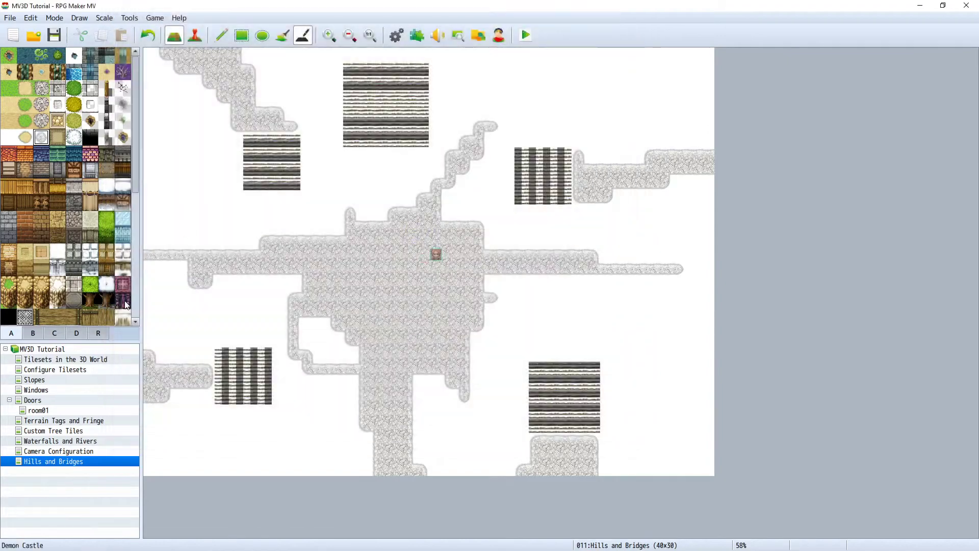
Fill the second strip from each stair patch's base with region 1, including both the second and fifth rows of the 6x6 patch.
{"action": "left_click", "coordinate": [98, 333]}
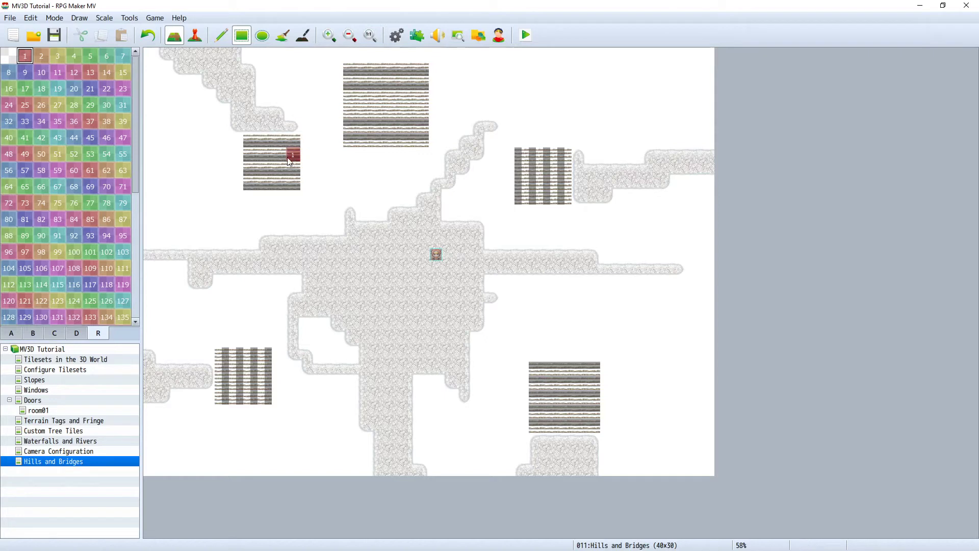
{"action": "left_click_drag", "start_coordinate": [289, 162], "coordinate": [255, 162]}
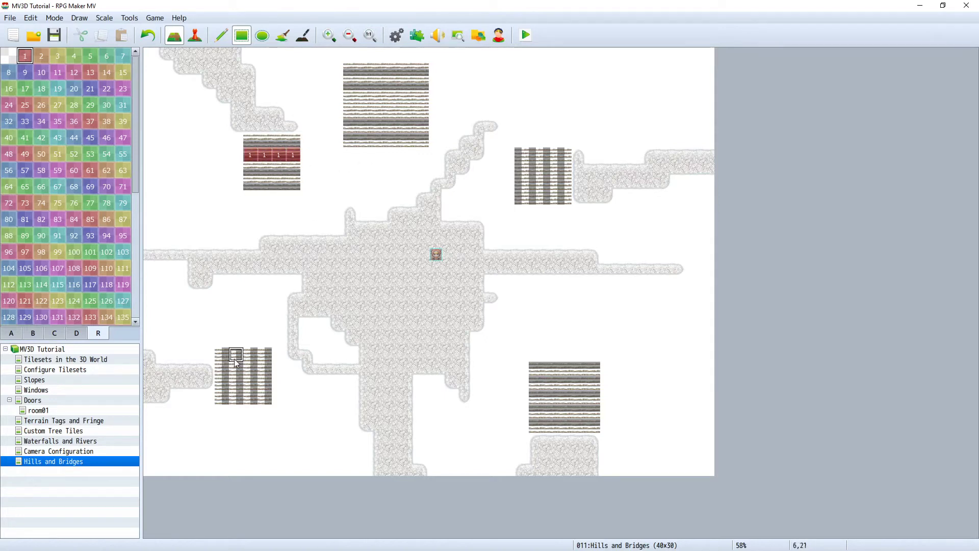
{"action": "left_click", "coordinate": [550, 155]}
{"action": "left_click", "coordinate": [550, 199]}
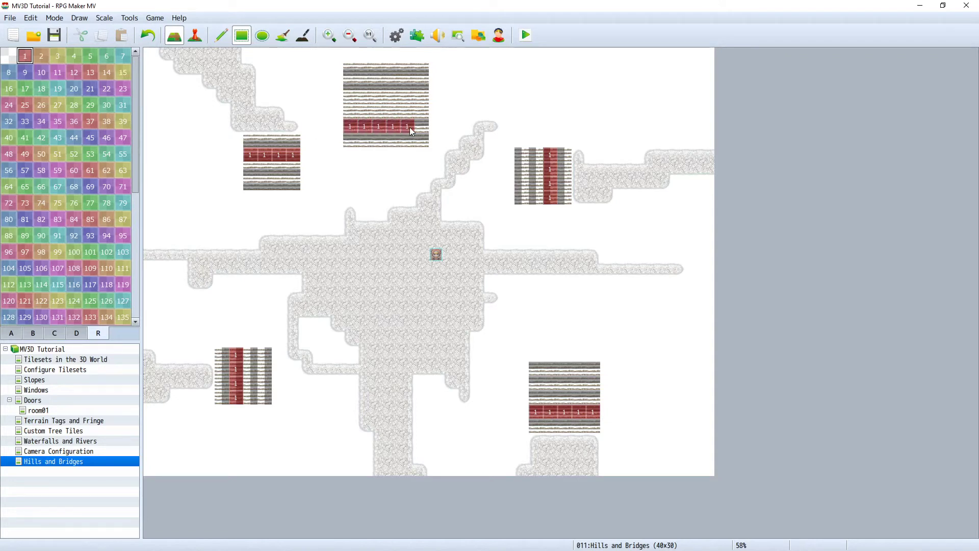
{"action": "left_click_drag", "start_coordinate": [350, 83], "coordinate": [414, 89]}
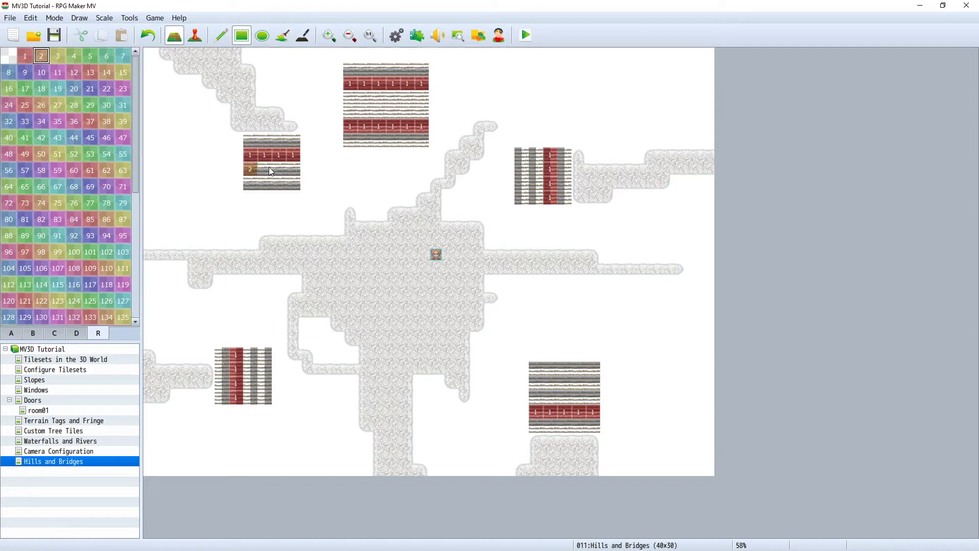
Fill the next strip of every patch and the 6x6 patch's middle two rows with region 2, and the four smaller patches' following strips with region 3.
{"action": "left_click_drag", "start_coordinate": [271, 171], "coordinate": [290, 166]}
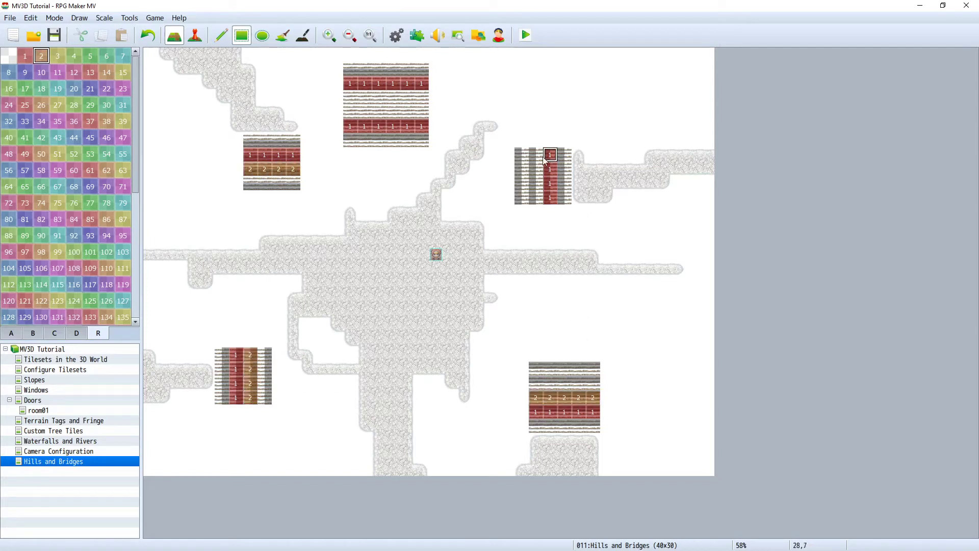
{"action": "left_click", "coordinate": [538, 195]}
{"action": "left_click_drag", "start_coordinate": [418, 110], "coordinate": [422, 97]}
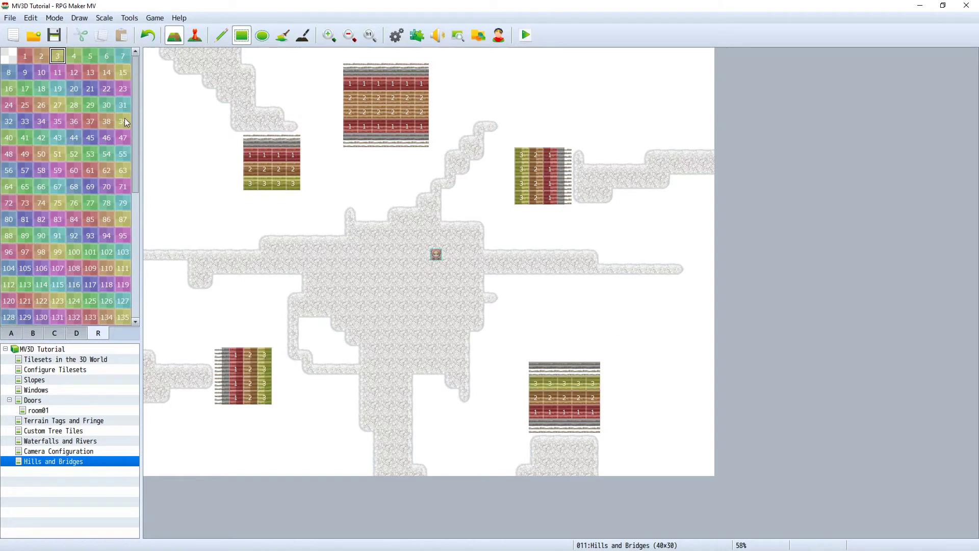
Paint region 4 on the lower-right patch's top row and on platforms behind the other three small patches, plus a 3x2 region 5 platform above the lower-right patch.
{"action": "left_click", "coordinate": [74, 55]}
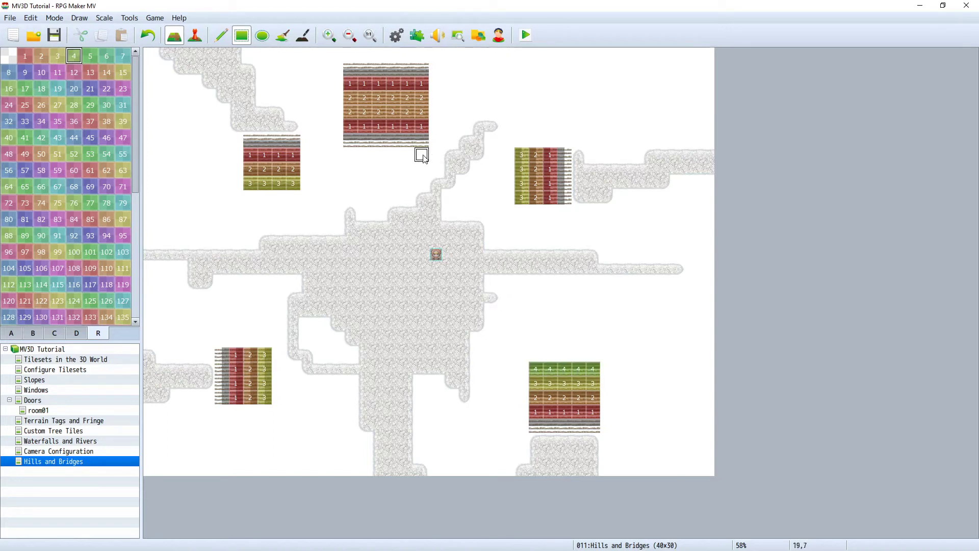
{"action": "left_click_drag", "start_coordinate": [500, 204], "coordinate": [487, 203]}
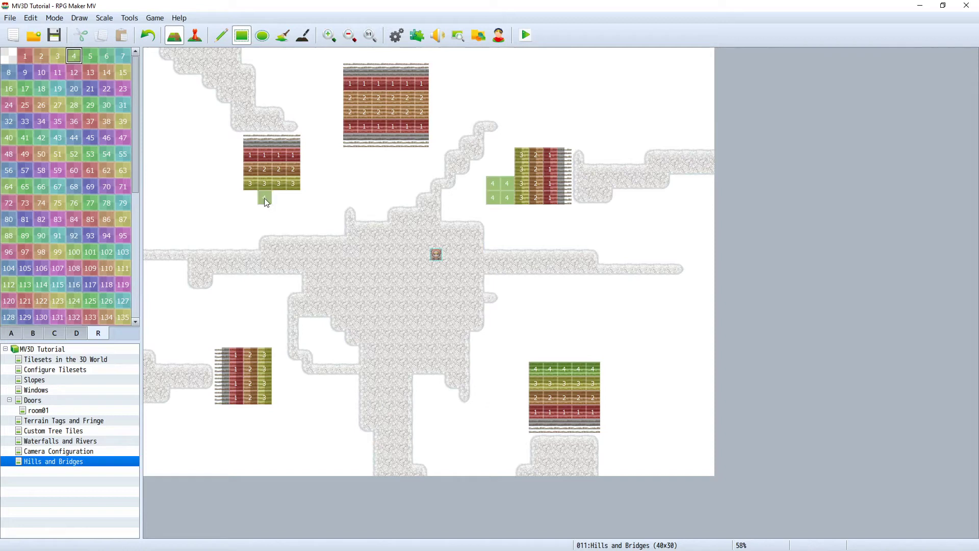
{"action": "left_click_drag", "start_coordinate": [283, 387], "coordinate": [299, 397]}
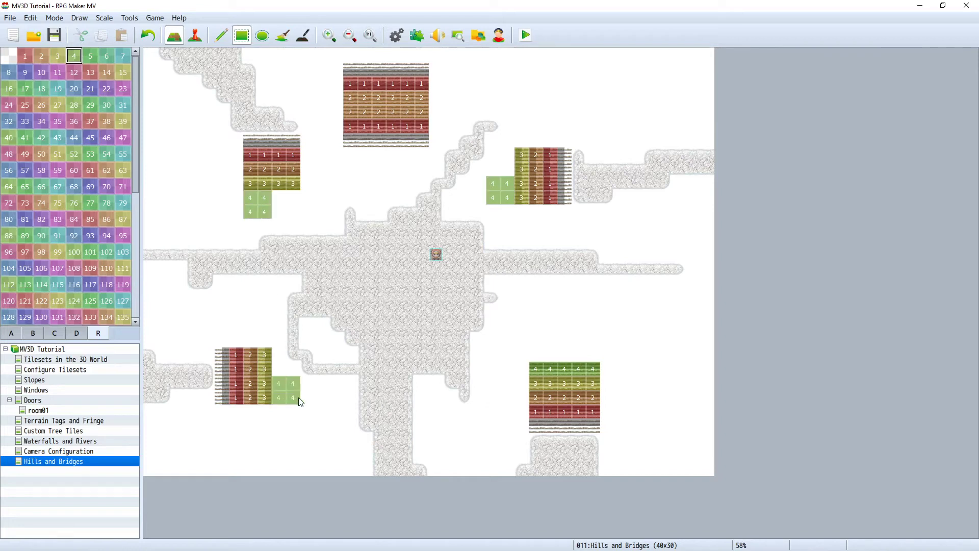
{"action": "left_click", "coordinate": [293, 412]}
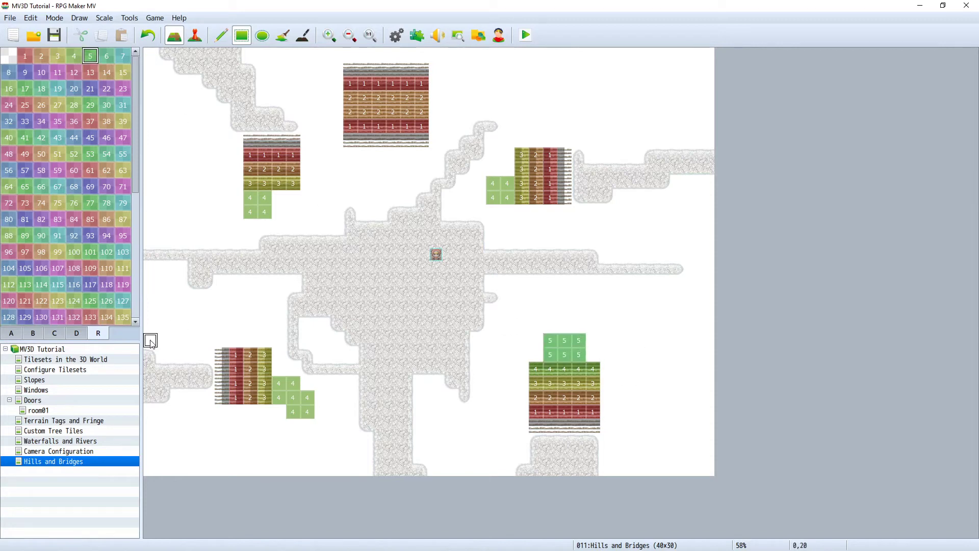
Save and playtest the map, enlarge the game window, and walk the party over the double-sided stair hill.
{"action": "left_click", "coordinate": [525, 36]}
{"action": "left_click", "coordinate": [449, 296]}
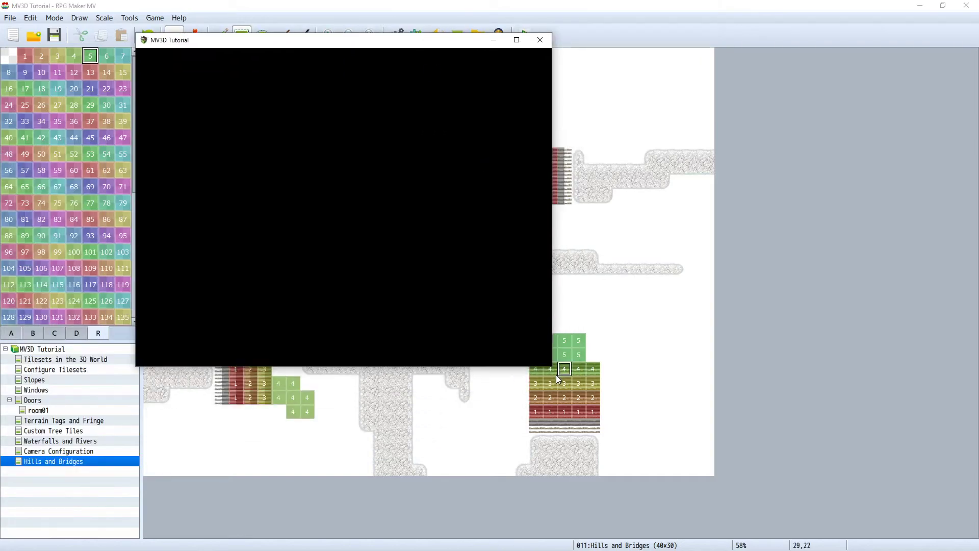
{"action": "left_click_drag", "start_coordinate": [547, 367], "coordinate": [660, 434]}
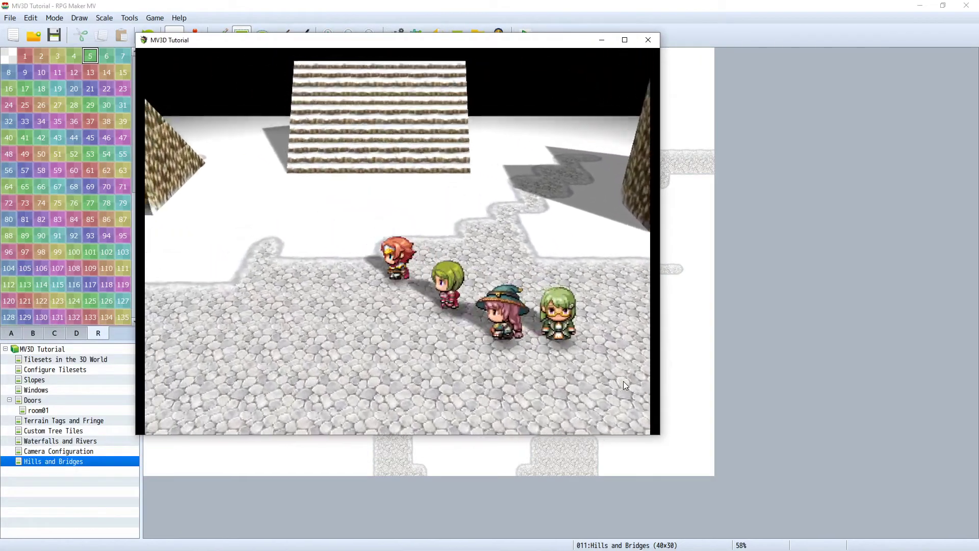
{"action": "key", "text": "Left"}
{"action": "key", "text": "e"}
{"action": "key", "text": "Up"}
{"action": "key", "text": "Left"}
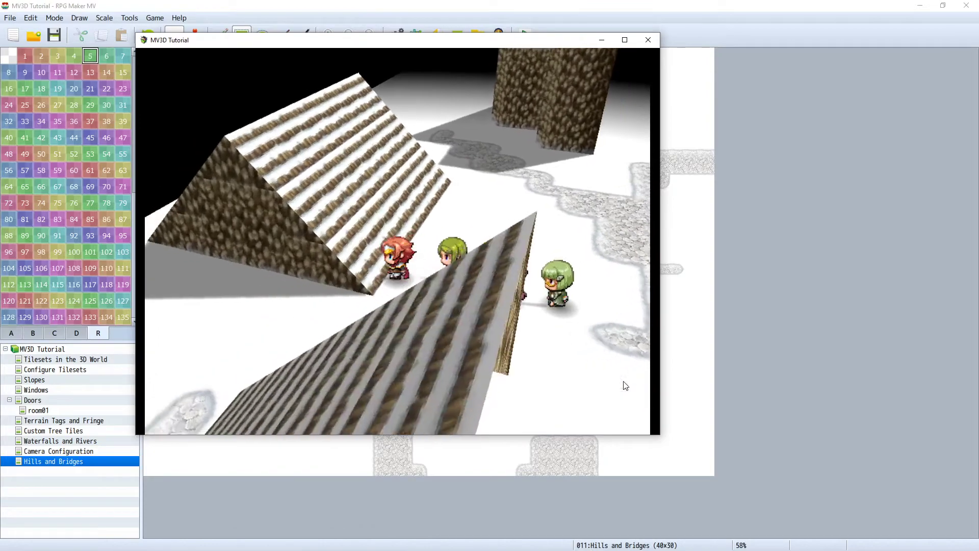
{"action": "key", "text": "Left"}
{"action": "key", "text": "e"}
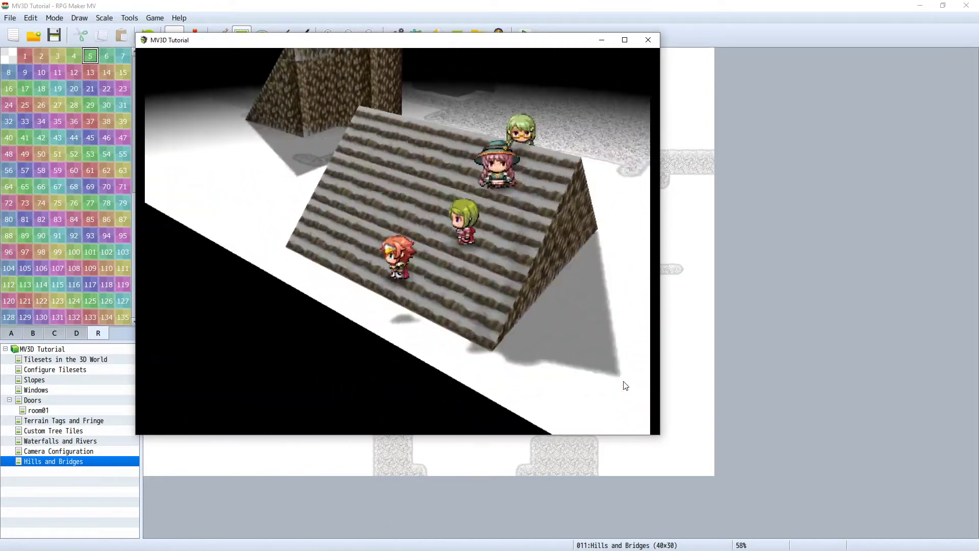
Walk the party across the upper-left stair hill and back to the central road while rotating the camera.
{"action": "key", "text": "Up"}
{"action": "key", "text": "Up"}
{"action": "key", "text": "e"}
{"action": "key", "text": "Left"}
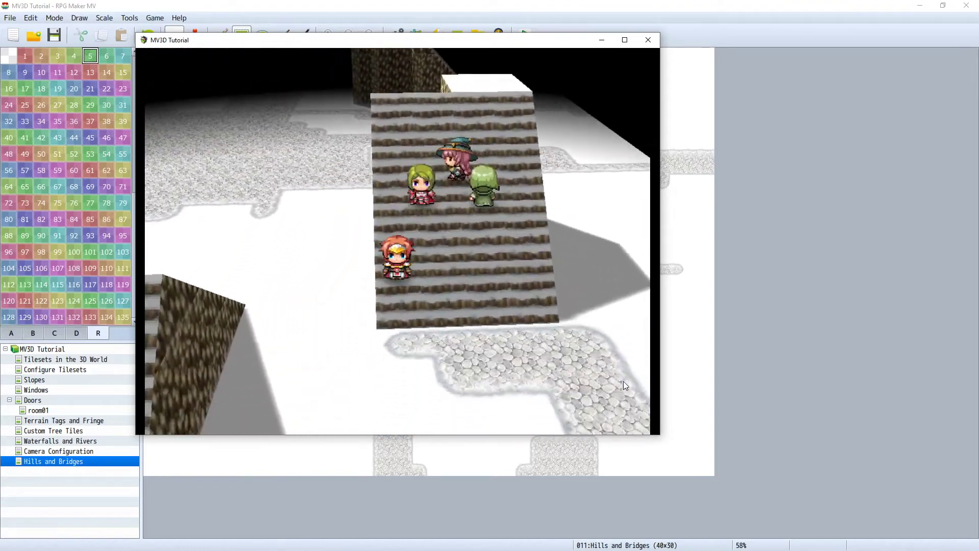
{"action": "key", "text": "q"}
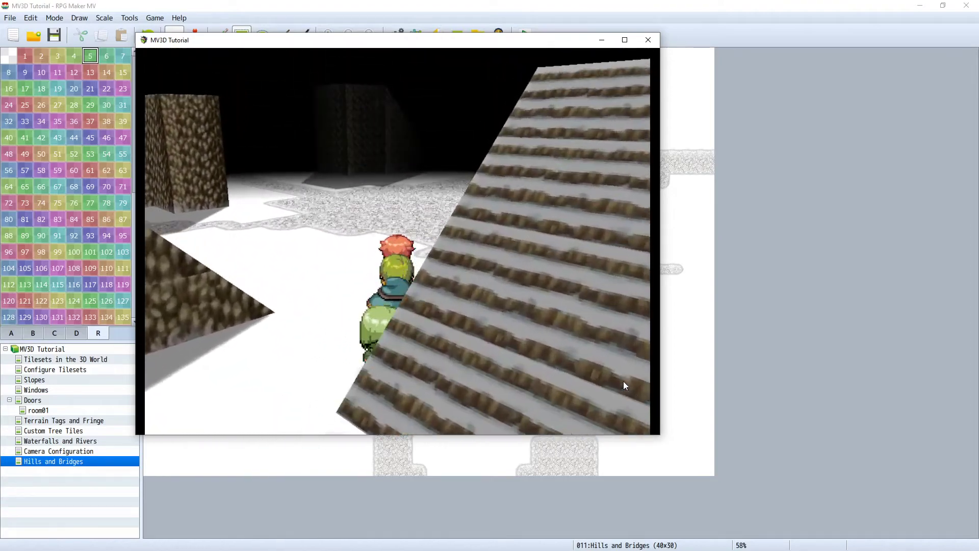
{"action": "key", "text": "q"}
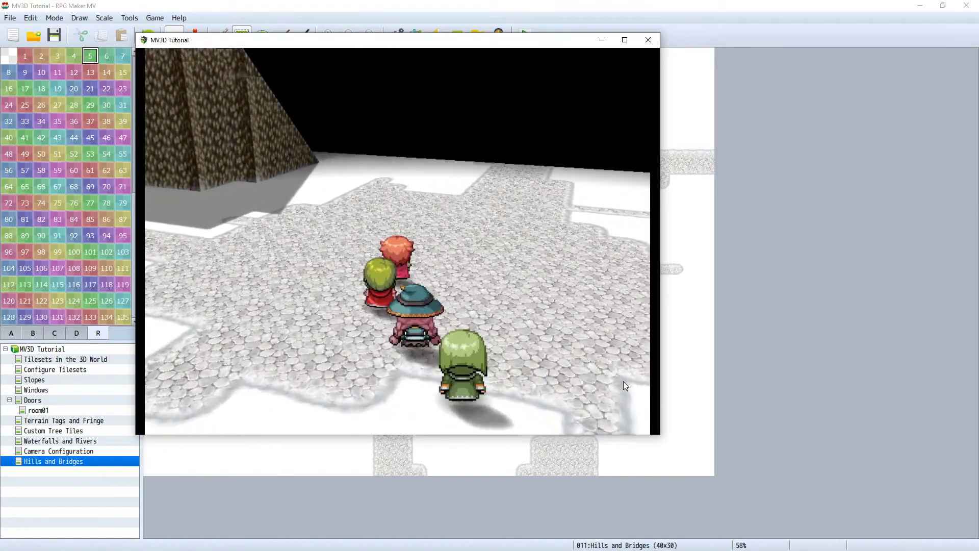
Lead the party along the road to the lower-right stair hill, climb it, and walk back down to inspect the slope.
{"action": "key", "text": "Up"}
{"action": "key", "text": "Right"}
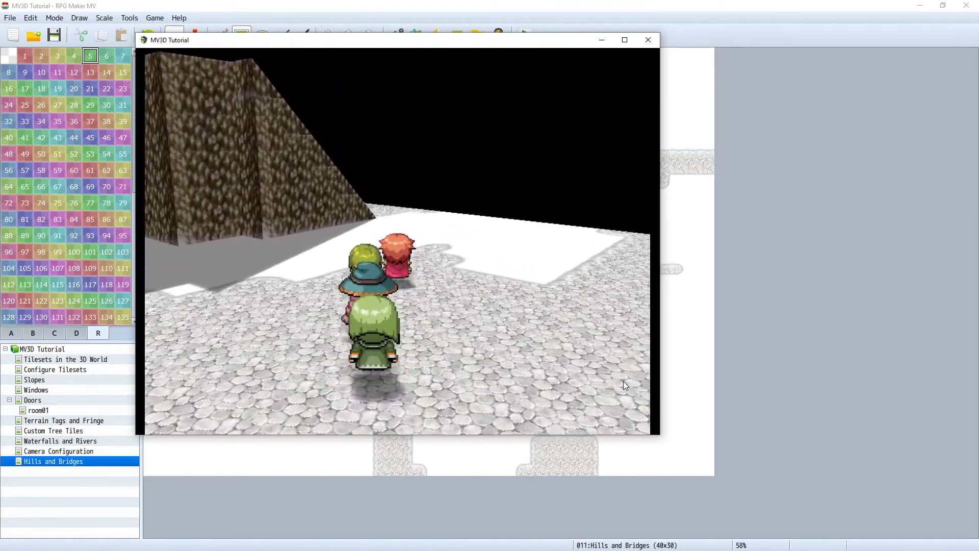
{"action": "key", "text": "Up"}
{"action": "key", "text": "q"}
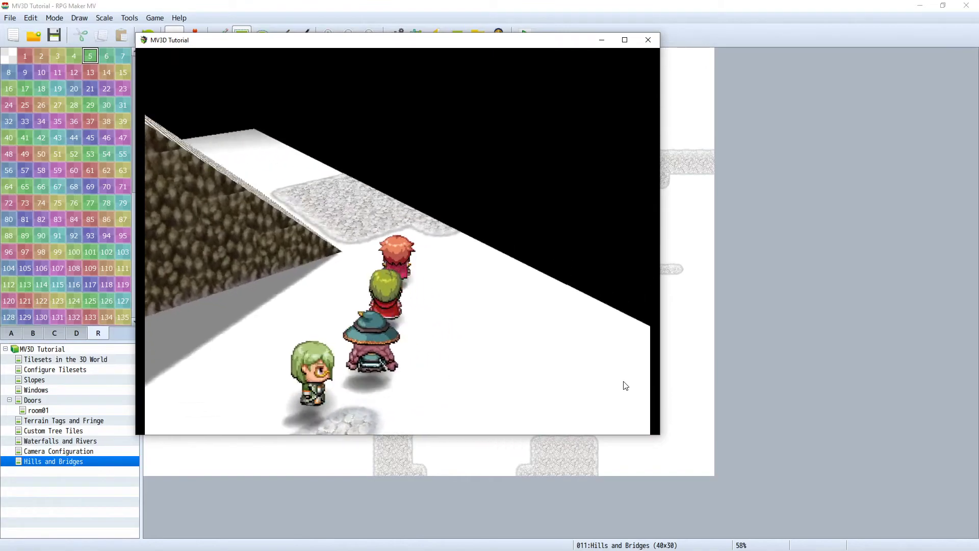
{"action": "key", "text": "q"}
{"action": "key", "text": "Up"}
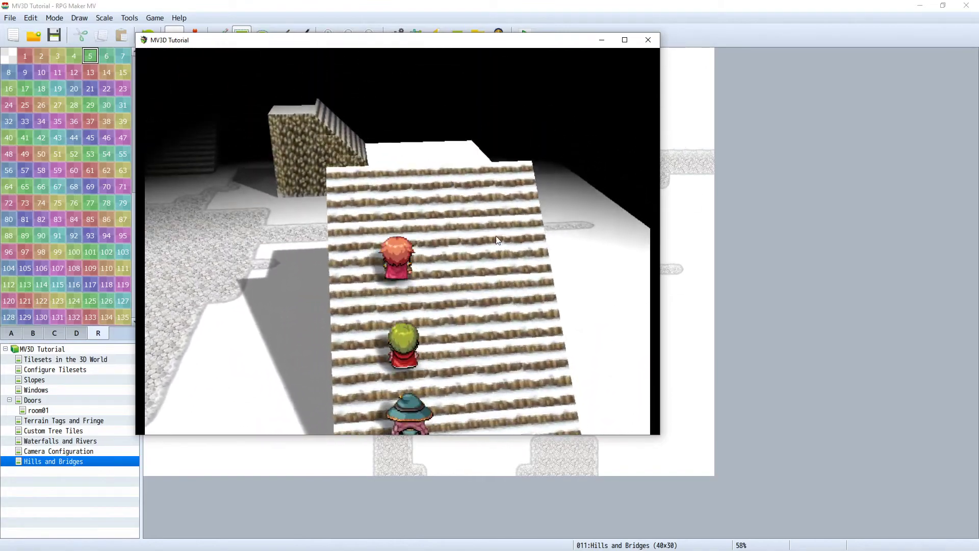
{"action": "key", "text": "Down"}
{"action": "key", "text": "q"}
{"action": "key", "text": "Left"}
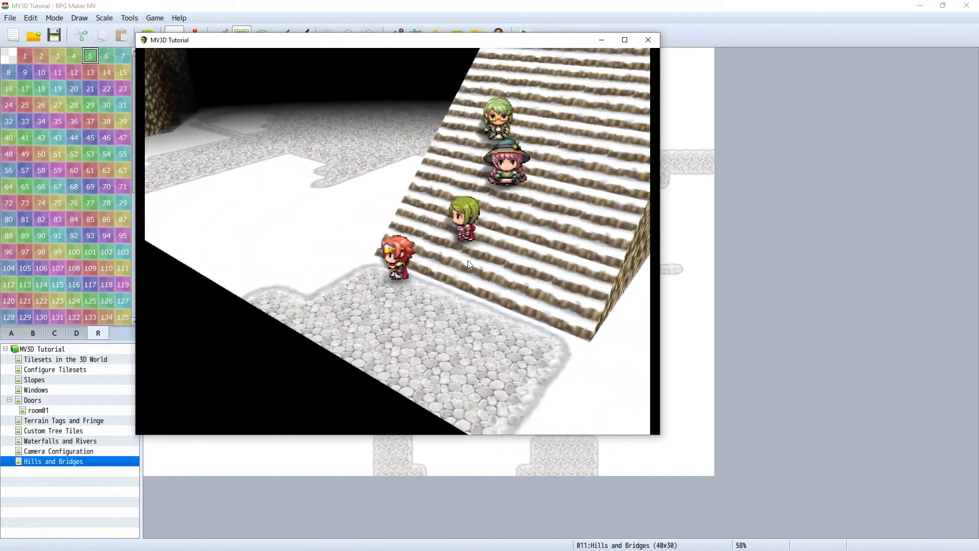
Lead the party back to the road with the camera turned toward it and end the playtest.
{"action": "key", "text": "q"}
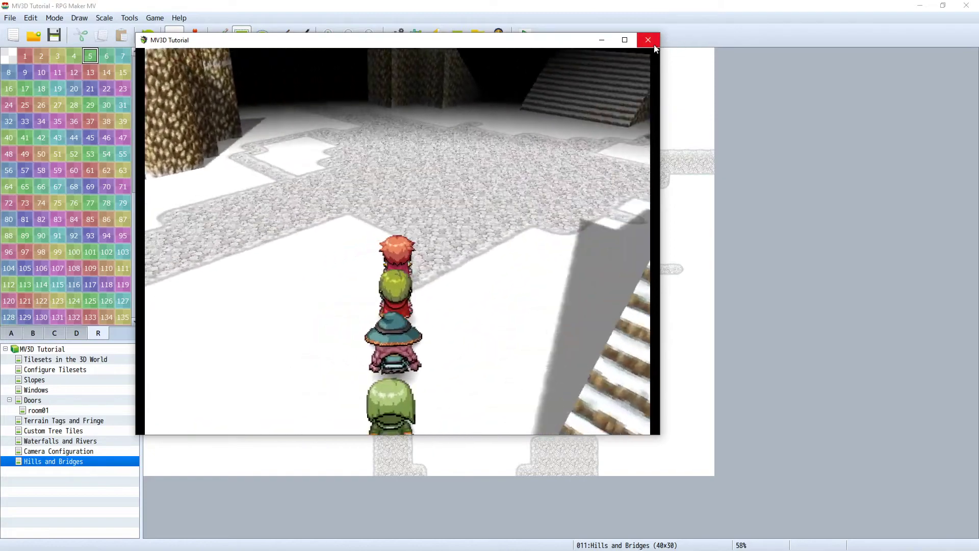
{"action": "left_click", "coordinate": [648, 40]}
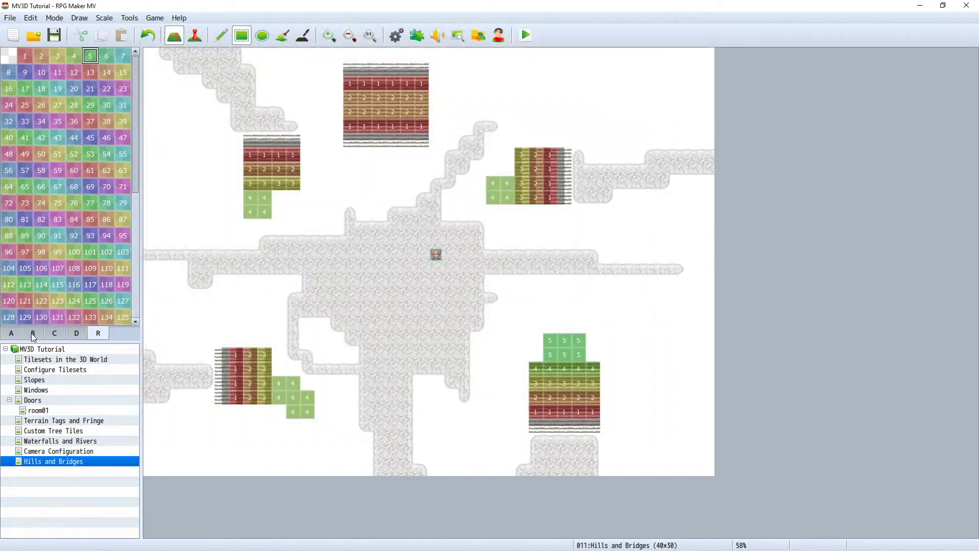
Paint a 3x3 patch of snow stairs near the map's left edge and add vertical shadow strips to its columns.
{"action": "left_click", "coordinate": [12, 333]}
{"action": "scroll", "coordinate": [77, 197], "scroll_direction": "down", "scroll_amount": 5}
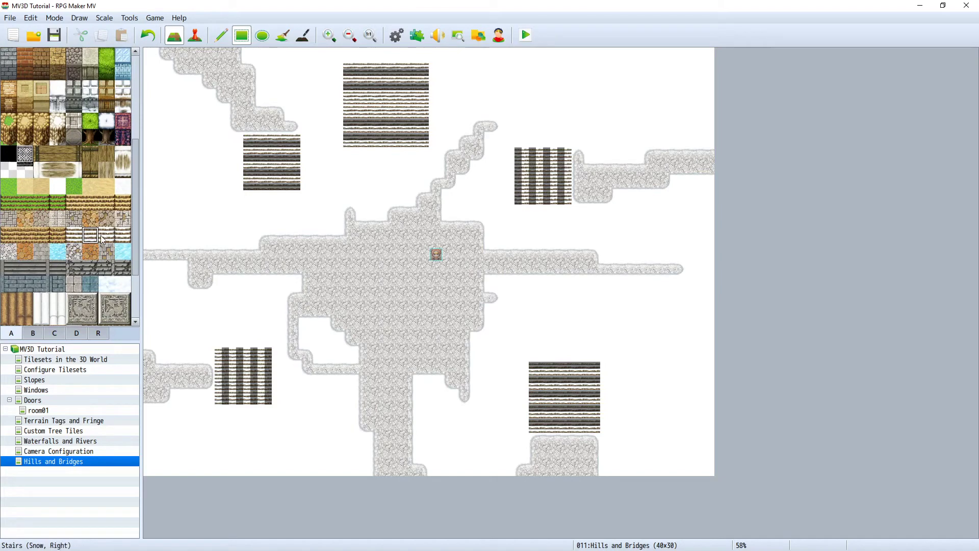
{"action": "left_click", "coordinate": [74, 235]}
{"action": "mouse_move", "coordinate": [163, 181]}
{"action": "left_mouse_down"}
{"action": "mouse_move", "coordinate": [181, 192]}
{"action": "mouse_move", "coordinate": [185, 219]}
{"action": "mouse_move", "coordinate": [199, 220]}
{"action": "left_mouse_up"}
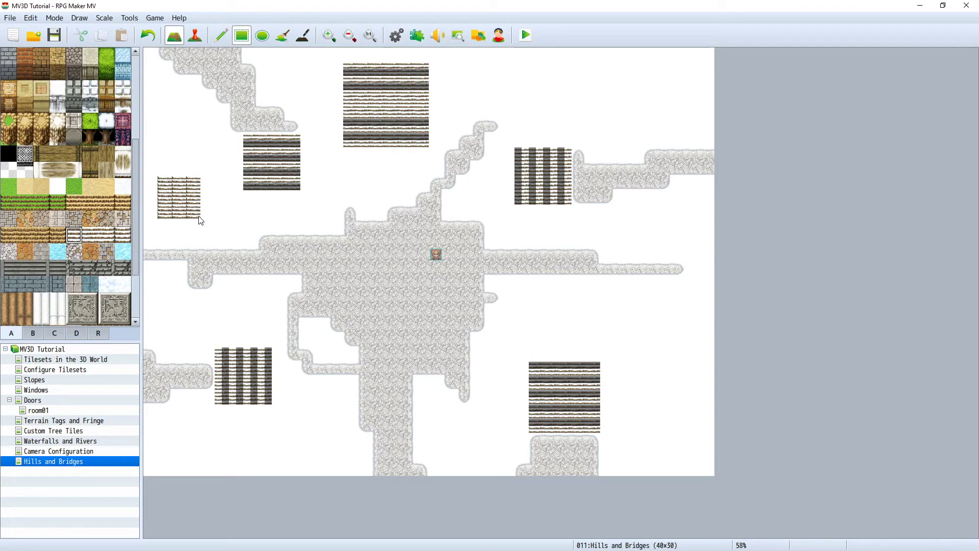
{"action": "left_click", "coordinate": [303, 35]}
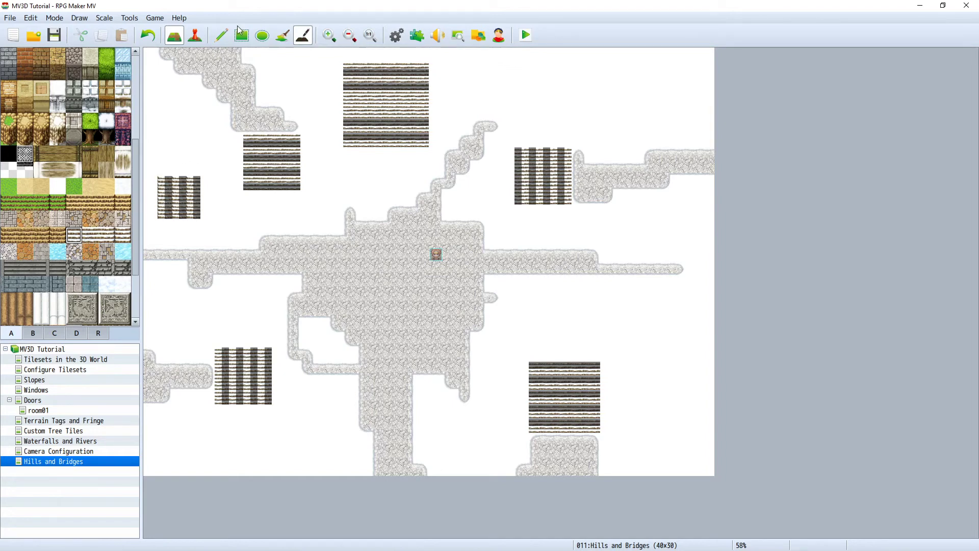
Move the player's starting position to tile 0,8 beside the new stair patch and launch a saved playtest.
{"action": "left_click", "coordinate": [195, 35]}
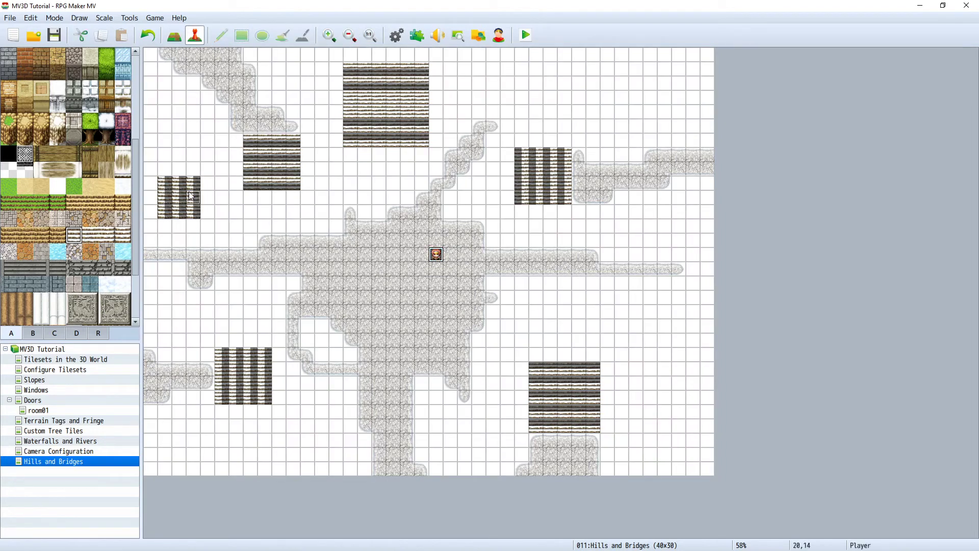
{"action": "left_click_drag", "start_coordinate": [153, 167], "coordinate": [153, 168]}
{"action": "left_click", "coordinate": [526, 35]}
{"action": "left_click", "coordinate": [442, 296]}
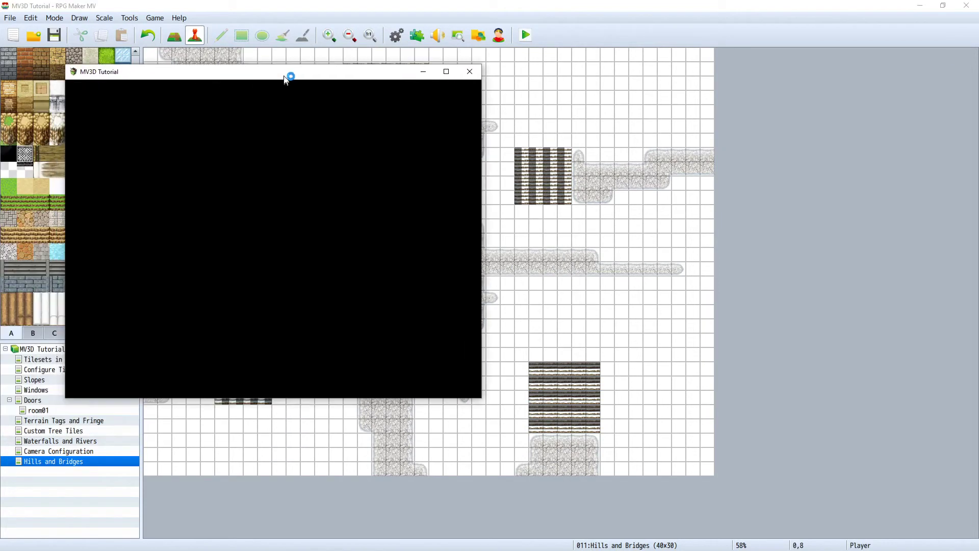
Walk the party alongside the new stair patch to inspect its slopes without region heights, and end the playtest.
{"action": "key", "text": "Left"}
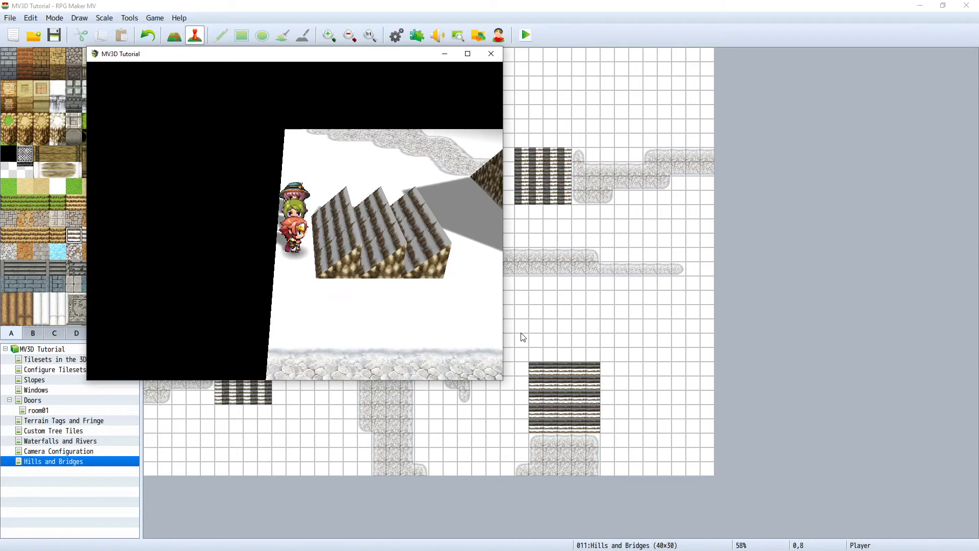
{"action": "key", "text": "Right"}
{"action": "key", "text": "Left"}
{"action": "key", "text": "Down"}
{"action": "key", "text": "Up"}
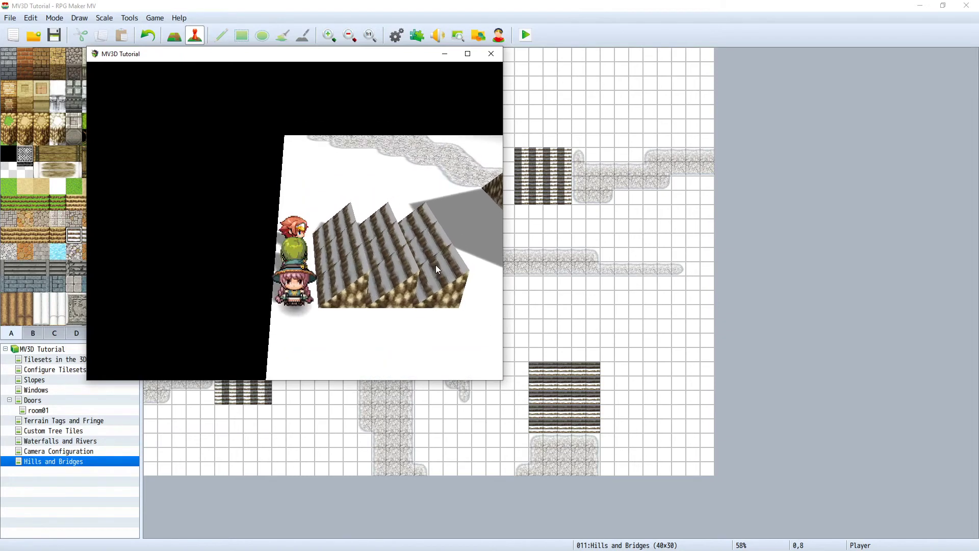
{"action": "left_click", "coordinate": [491, 54]}
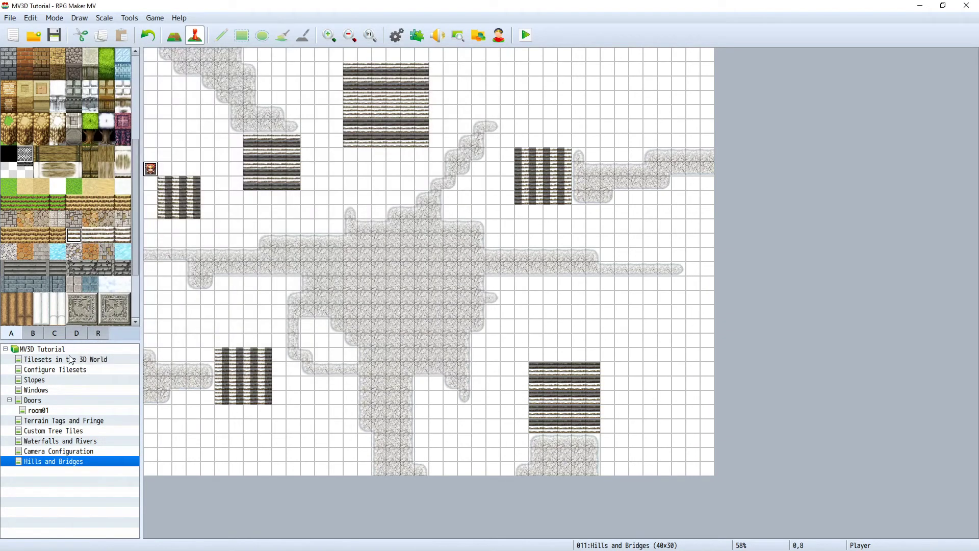
Paint region 1 down the new stair patch's middle column and region 2 down its right column.
{"action": "left_click", "coordinate": [98, 333]}
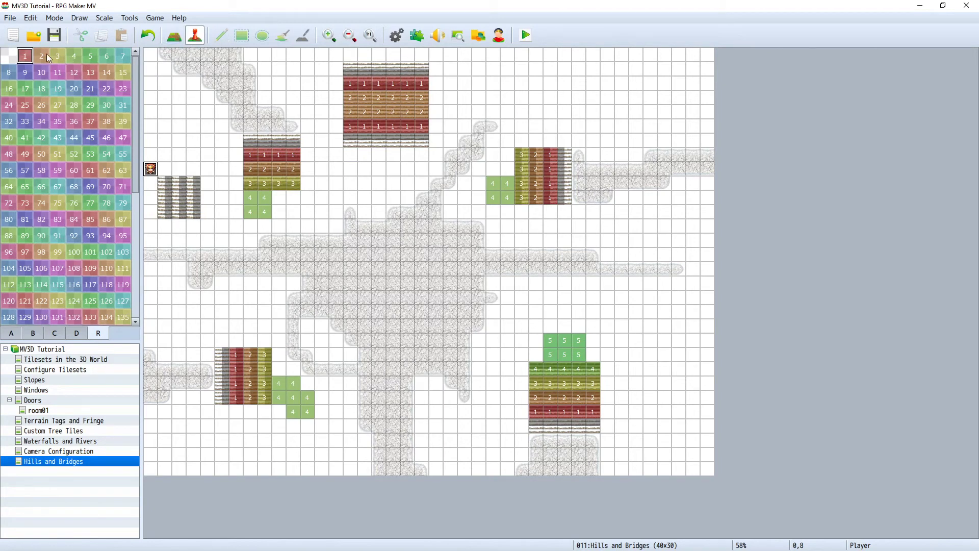
{"action": "left_click", "coordinate": [174, 35]}
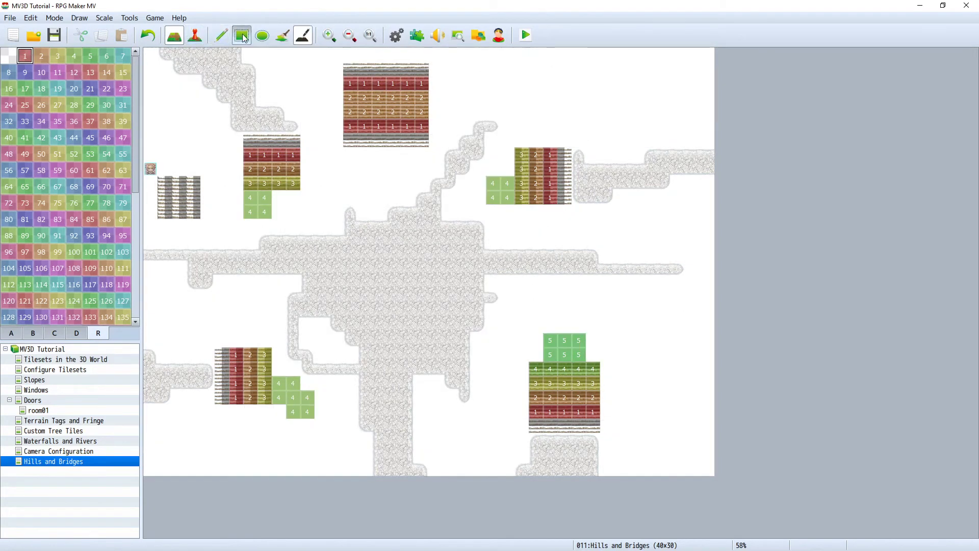
{"action": "left_click", "coordinate": [41, 55]}
{"action": "left_click_drag", "start_coordinate": [193, 183], "coordinate": [194, 212]}
Save and playtest the map, enlarge the game window, inspect the raised 3x3 stair hill with the camera rotated, and end the playtest.
{"action": "left_click", "coordinate": [525, 36]}
{"action": "left_click", "coordinate": [447, 296]}
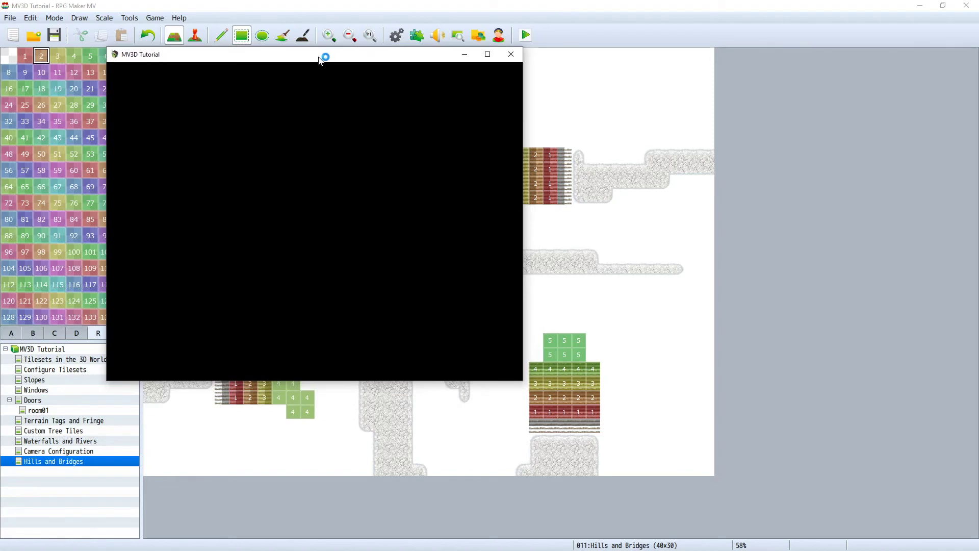
{"action": "key", "text": "Down"}
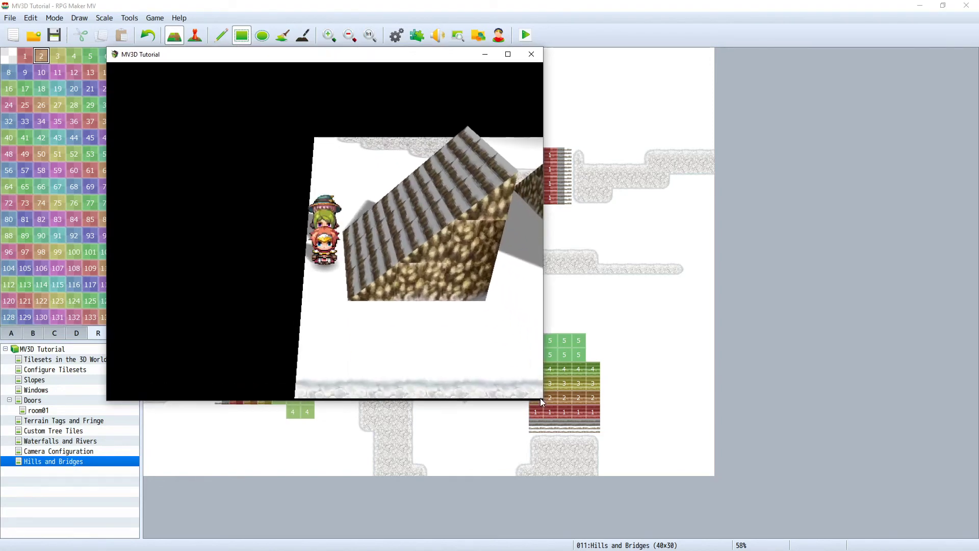
{"action": "key", "text": "e"}
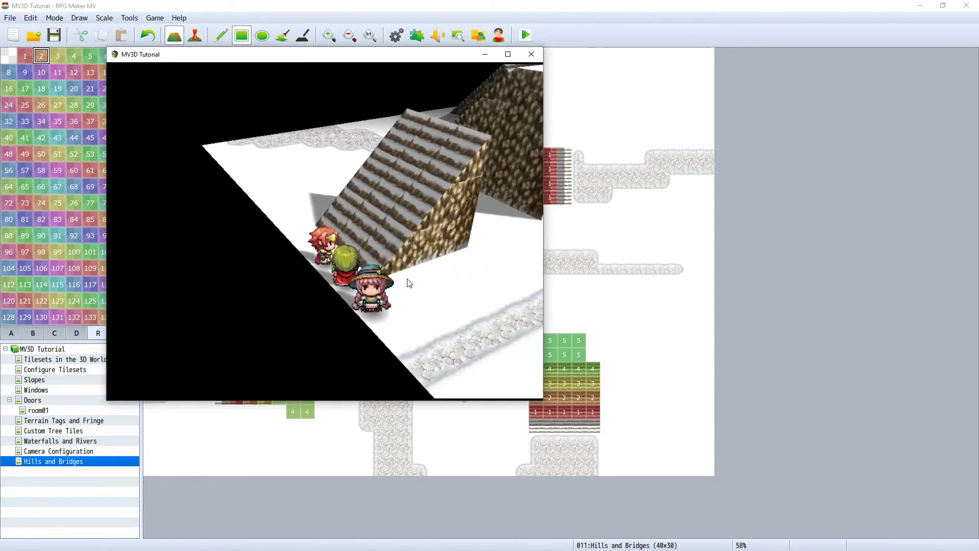
{"action": "left_click", "coordinate": [532, 57]}
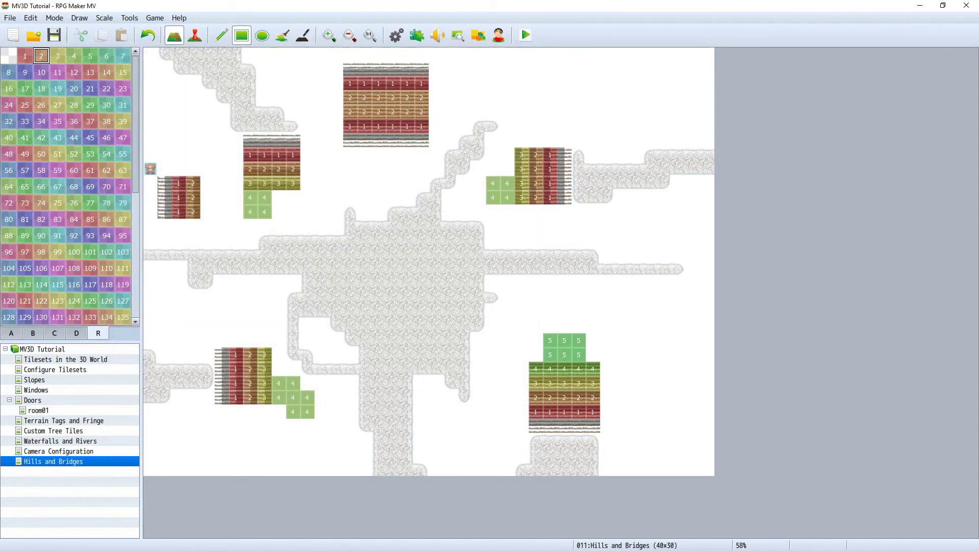
Adjust the four-direction passage of the snow stairs tile in the Outside tileset and save the database change.
{"action": "left_click", "coordinate": [19, 336]}
{"action": "scroll", "coordinate": [64, 219], "scroll_direction": "down", "scroll_amount": 5}
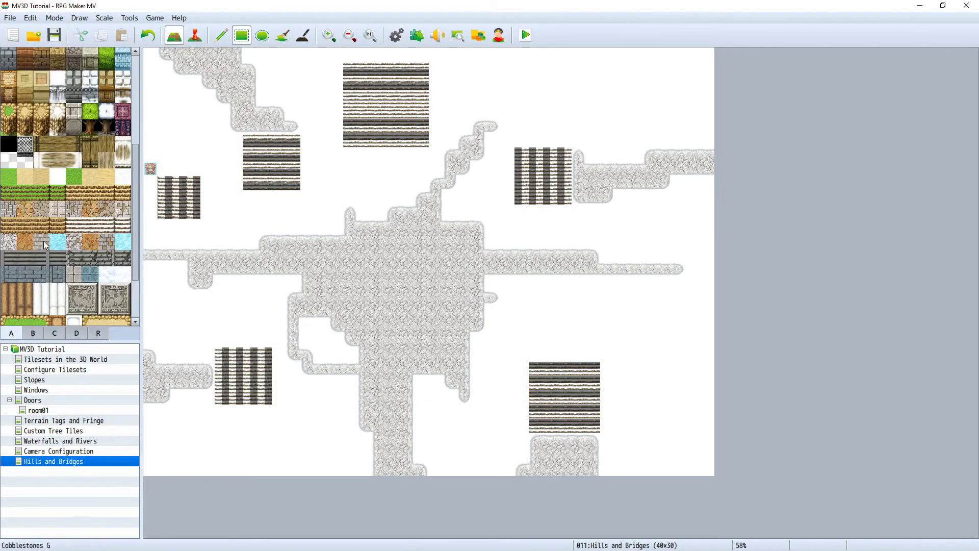
{"action": "left_click", "coordinate": [76, 247]}
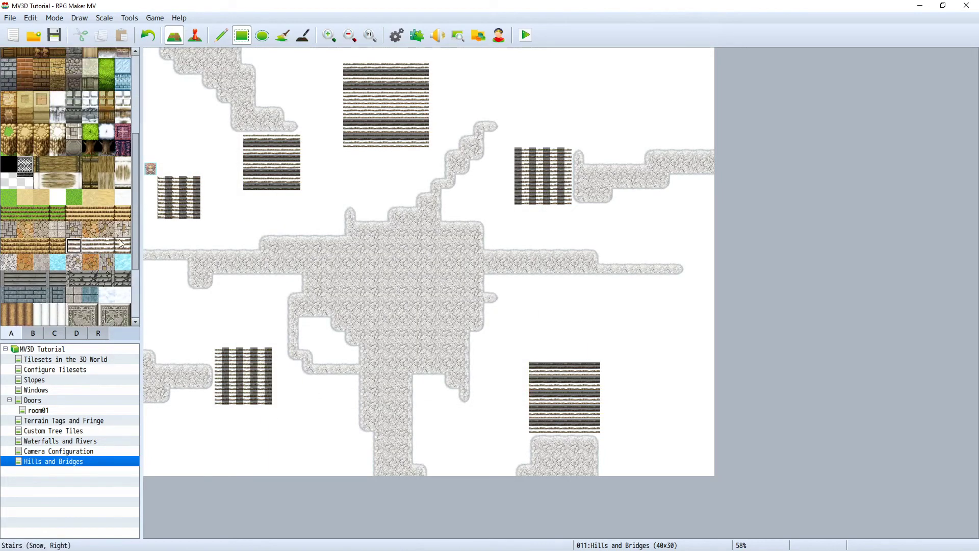
{"action": "left_click", "coordinate": [396, 35]}
{"action": "left_click_drag", "start_coordinate": [461, 100], "coordinate": [407, 81]}
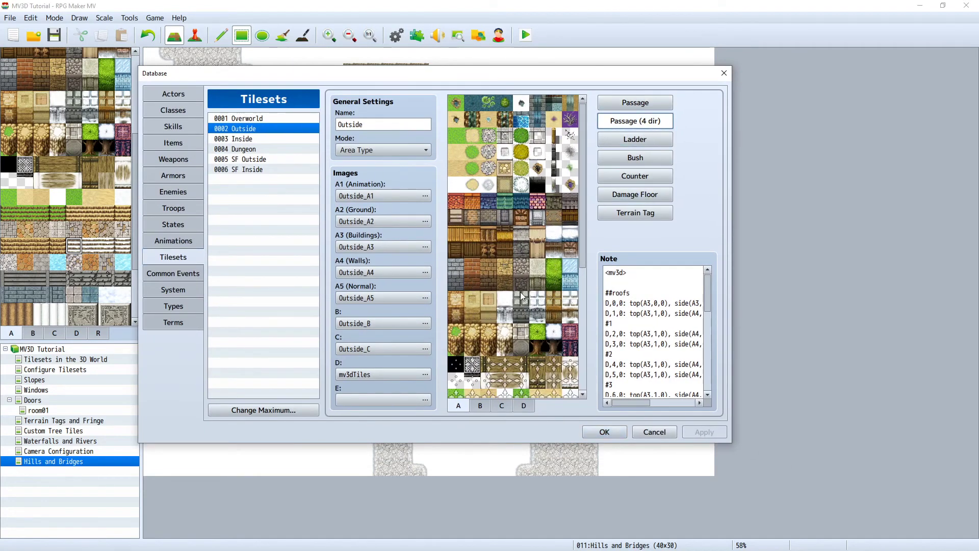
{"action": "scroll", "coordinate": [521, 295], "scroll_direction": "down", "scroll_amount": 3}
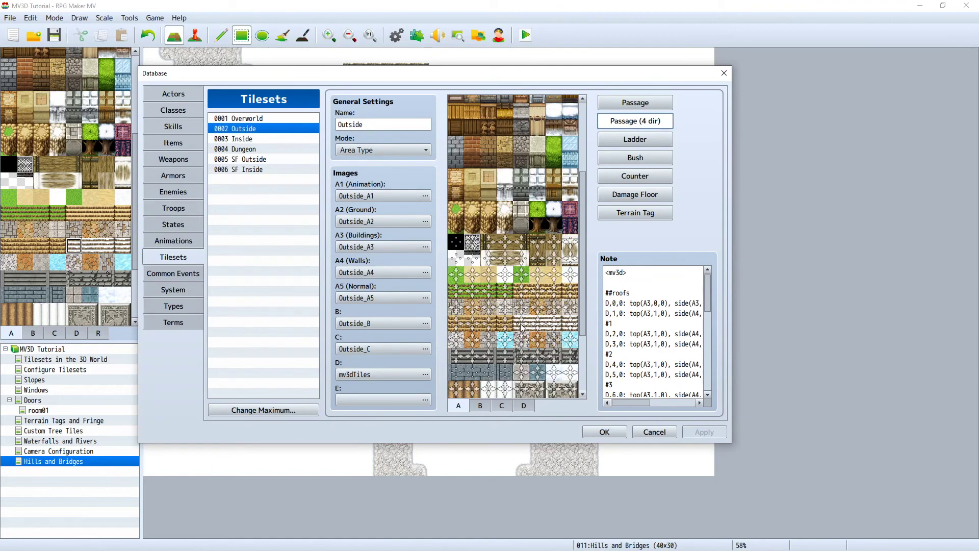
{"action": "left_click", "coordinate": [519, 327]}
{"action": "left_click", "coordinate": [604, 433]}
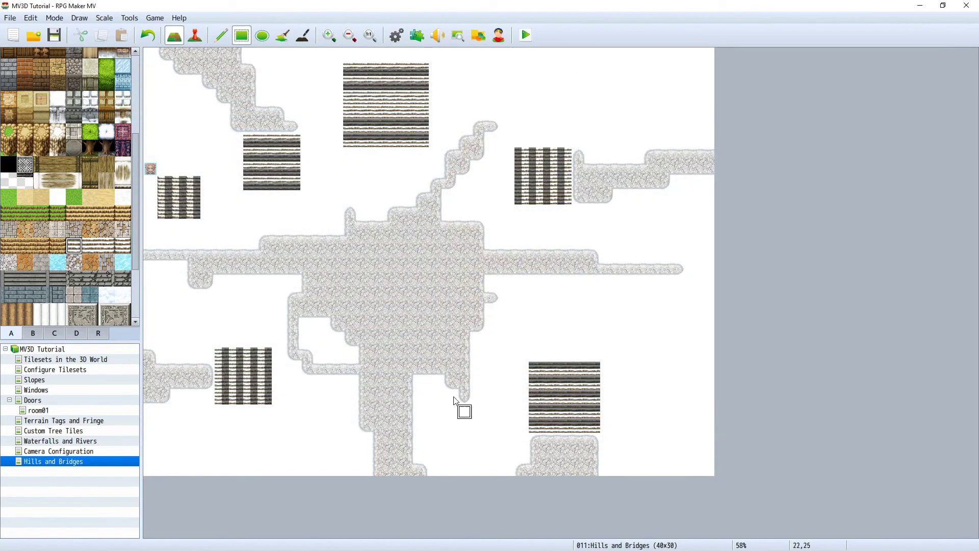
Save and playtest the map in an enlarged game window, walking the party up and down the 3x3 stair hill.
{"action": "left_click", "coordinate": [526, 35]}
{"action": "left_click", "coordinate": [444, 293]}
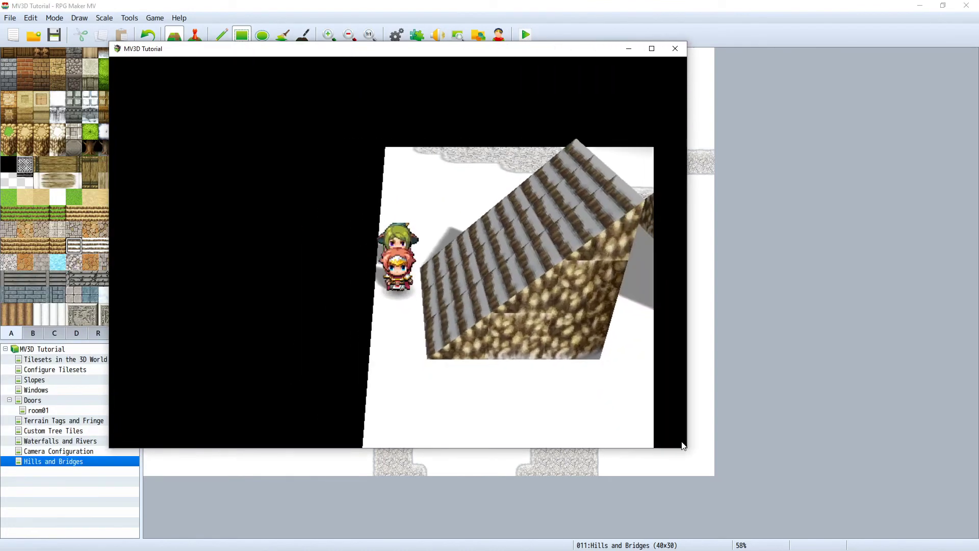
{"action": "key", "text": "Up"}
{"action": "key", "text": "Down"}
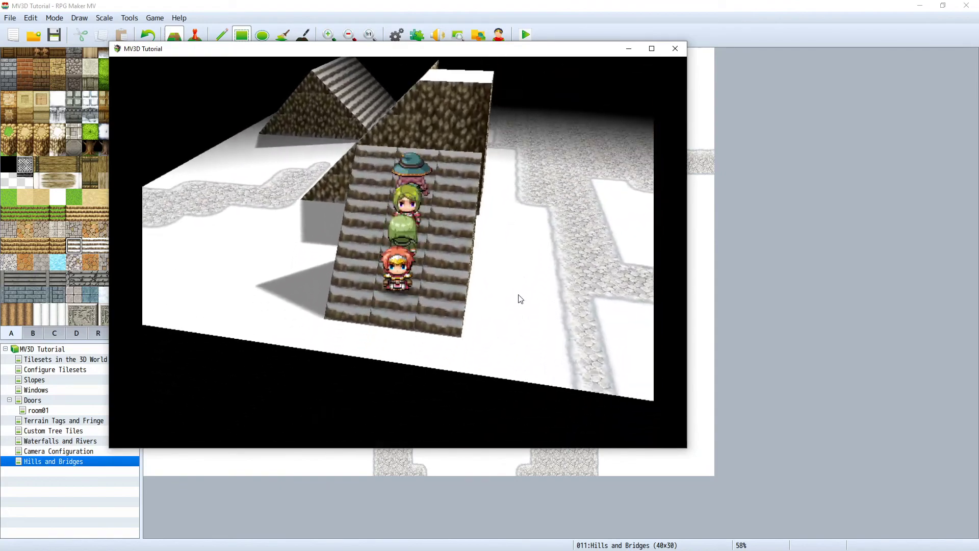
Walk the party around the 3x3 stair hill and down along the road while rotating the camera.
{"action": "key", "text": "Left"}
{"action": "key", "text": "Up"}
{"action": "key", "text": "e"}
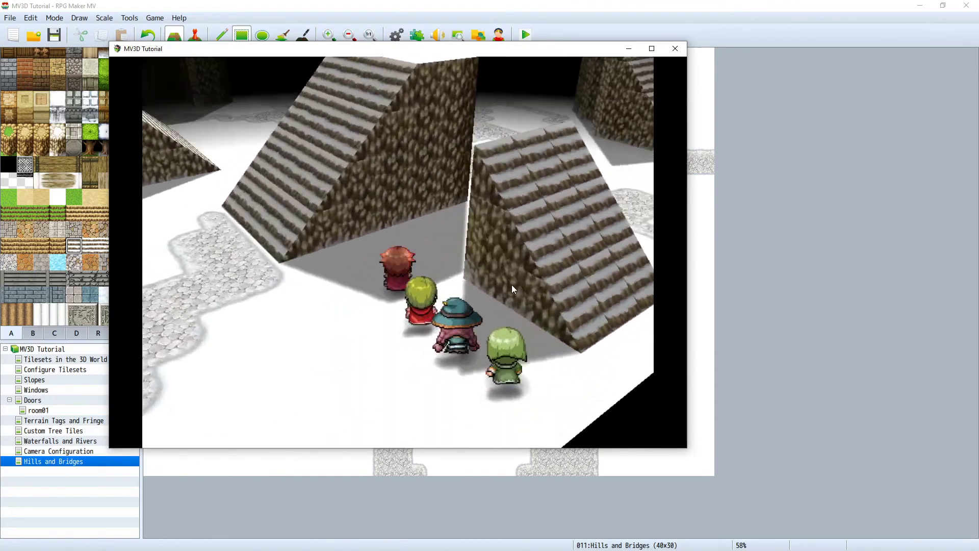
{"action": "key", "text": "q"}
{"action": "key", "text": "Up"}
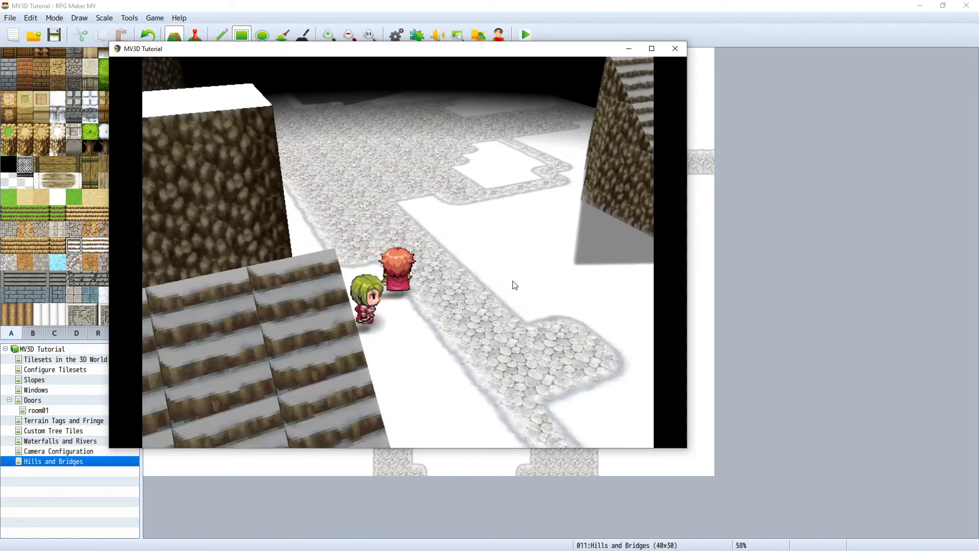
{"action": "key", "text": "Right"}
{"action": "key", "text": "Left"}
{"action": "key", "text": "Down"}
{"action": "key", "text": "Down"}
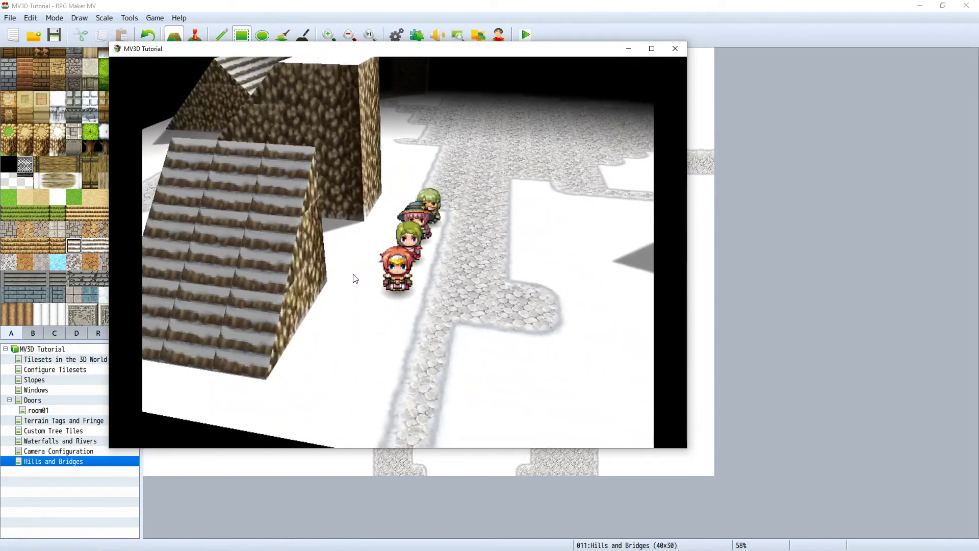
Lead the party back onto the foot of the 3x3 stair hill and test moving on and off its lowest stairs.
{"action": "key", "text": "Left"}
{"action": "key", "text": "Left"}
{"action": "key", "text": "Up"}
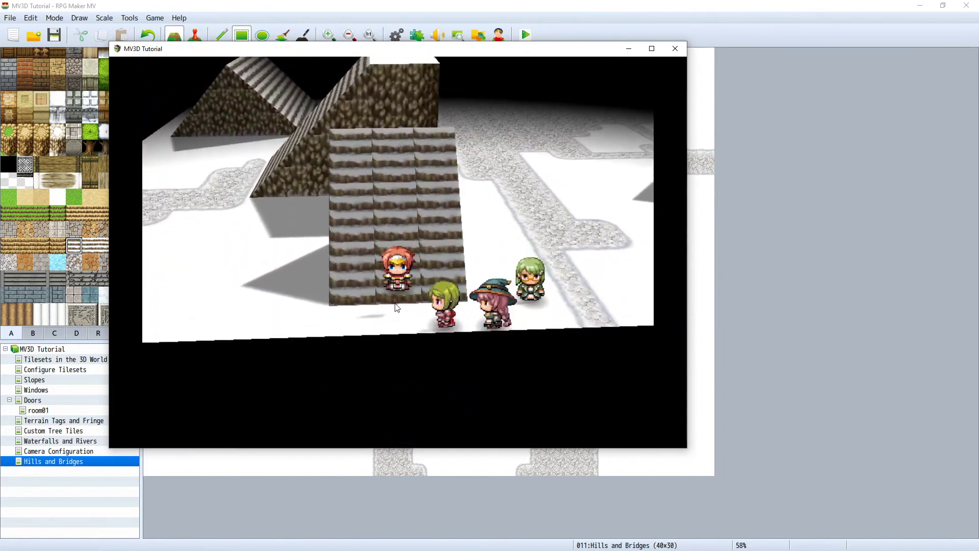
{"action": "key", "text": "Down"}
{"action": "key", "text": "Right"}
{"action": "key", "text": "Up"}
{"action": "key", "text": "Down"}
{"action": "key", "text": "Left"}
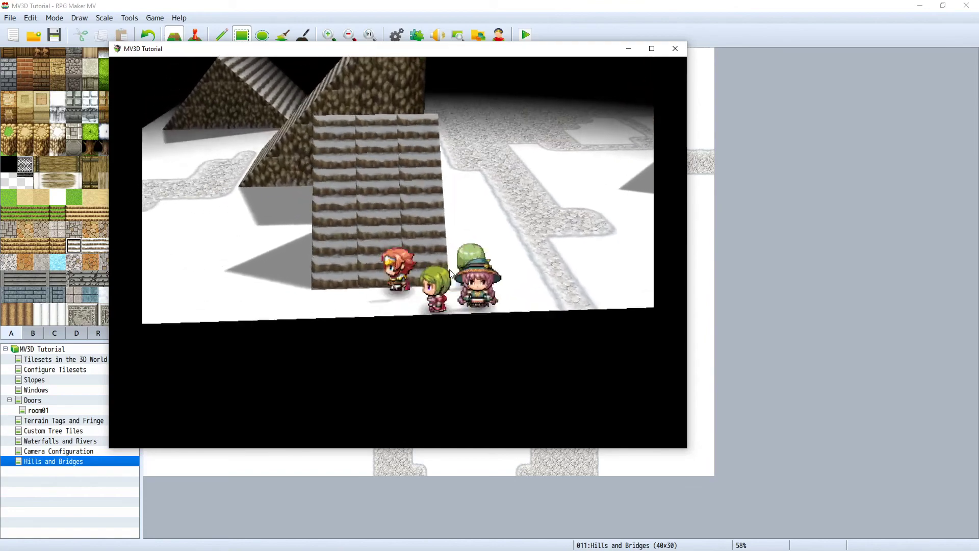
Walk the party away from the 3x3 stair hill to the central road area and end the playtest.
{"action": "key", "text": "Up"}
{"action": "key", "text": "Right"}
{"action": "key", "text": "Up"}
{"action": "key", "text": "Up"}
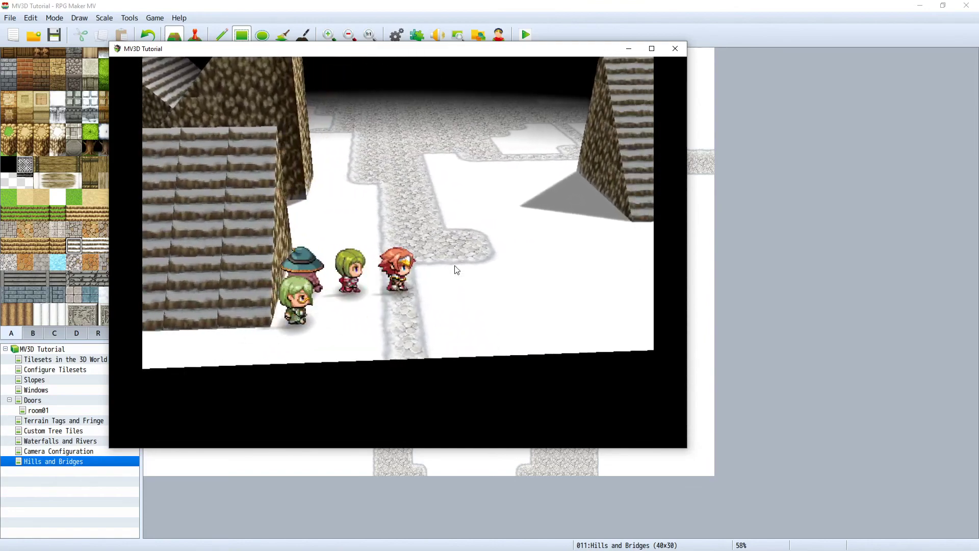
{"action": "key", "text": "Left"}
{"action": "key", "text": "Right"}
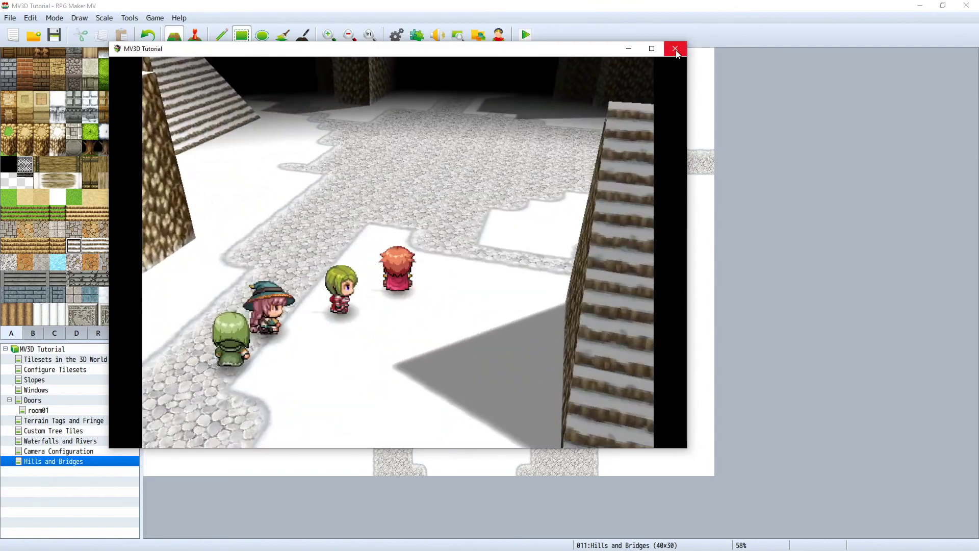
{"action": "key", "text": "Left"}
{"action": "key", "text": "Up"}
{"action": "key", "text": "Right"}
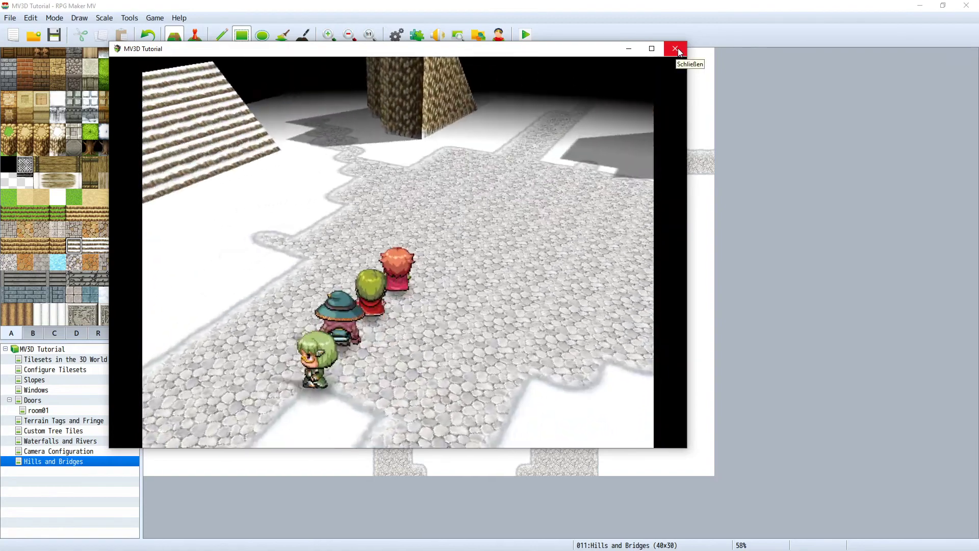
{"action": "key", "text": "Up"}
{"action": "left_click", "coordinate": [676, 49]}
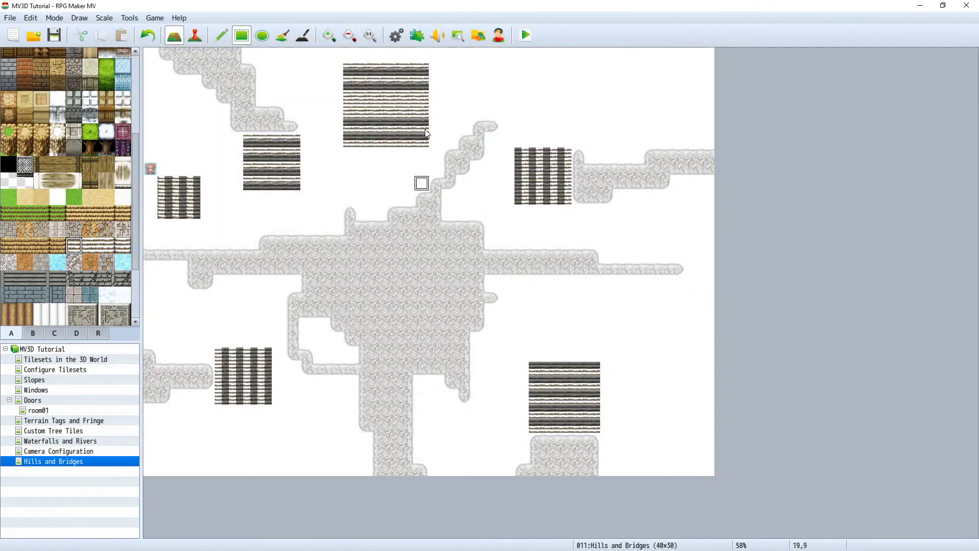
{"action": "scroll", "coordinate": [103, 253], "scroll_direction": "up", "scroll_amount": 4}
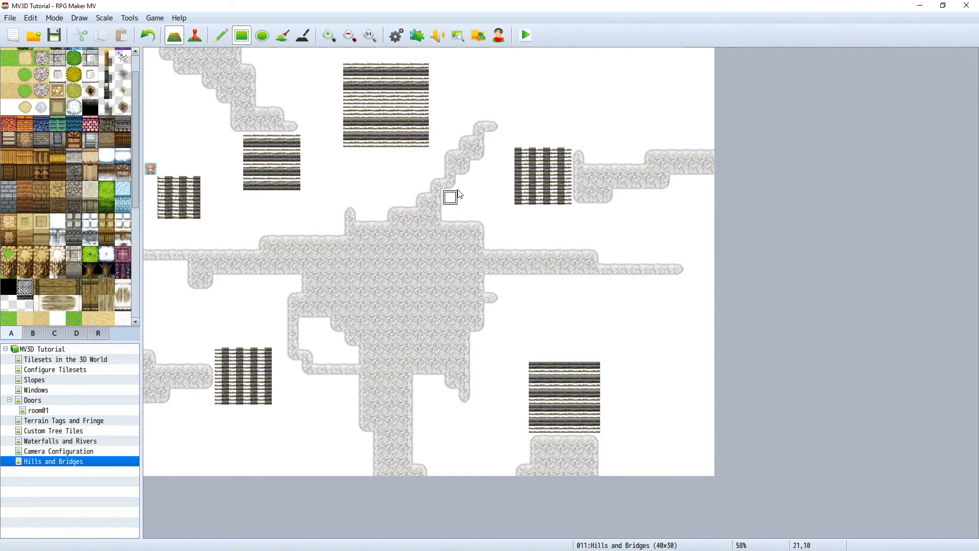